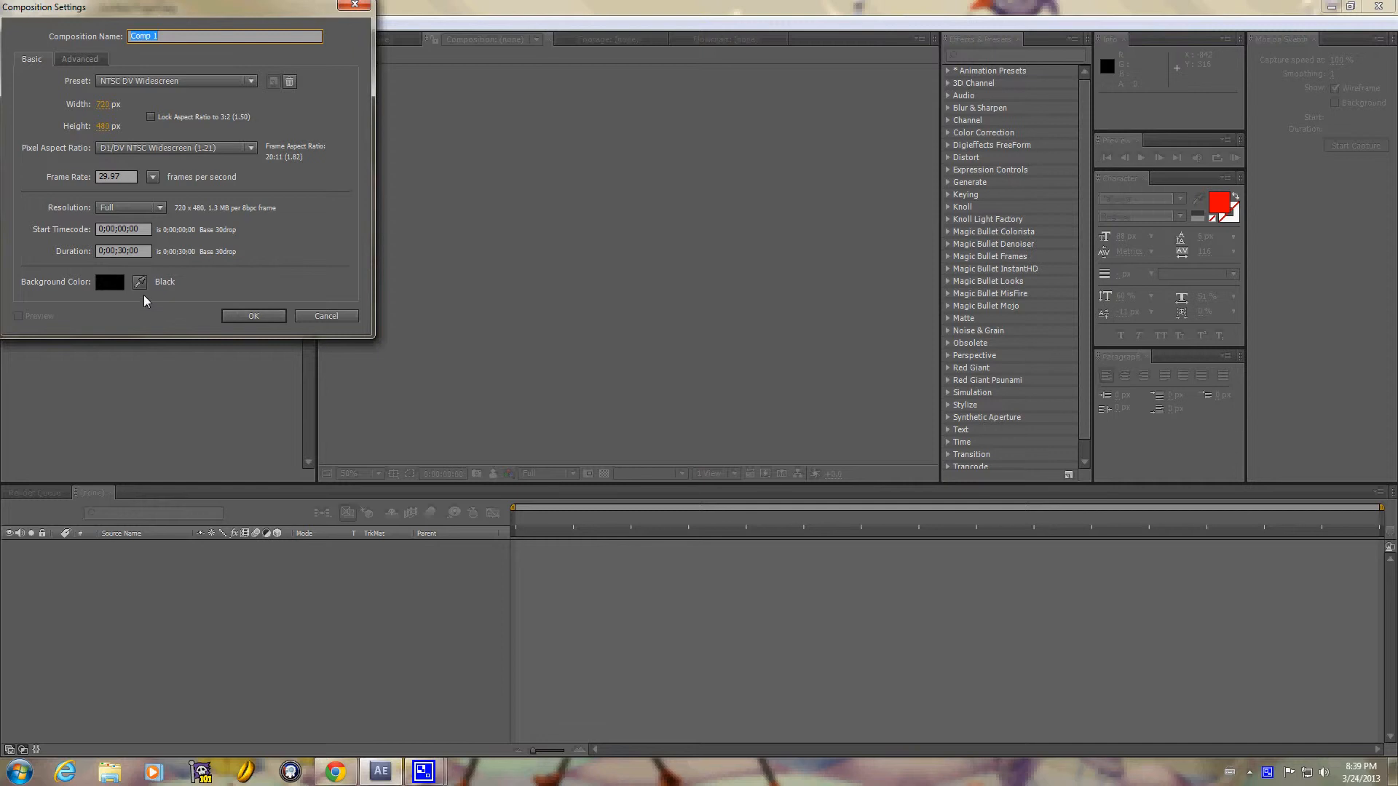
Create the 30-second NTSC DV Widescreen composition and add a black solid layer at composition size
{"action": "left_click", "coordinate": [268, 320]}
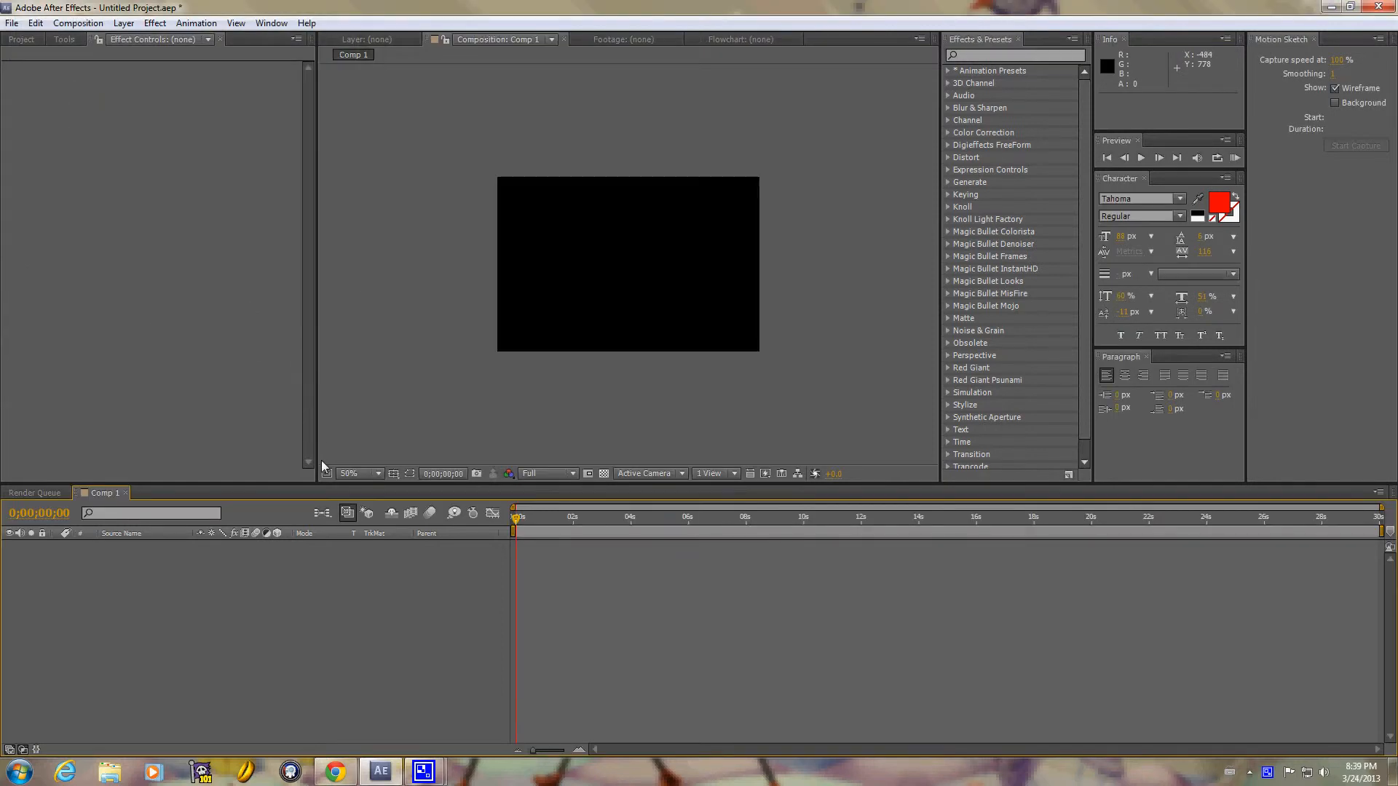
{"action": "right_click", "coordinate": [187, 586]}
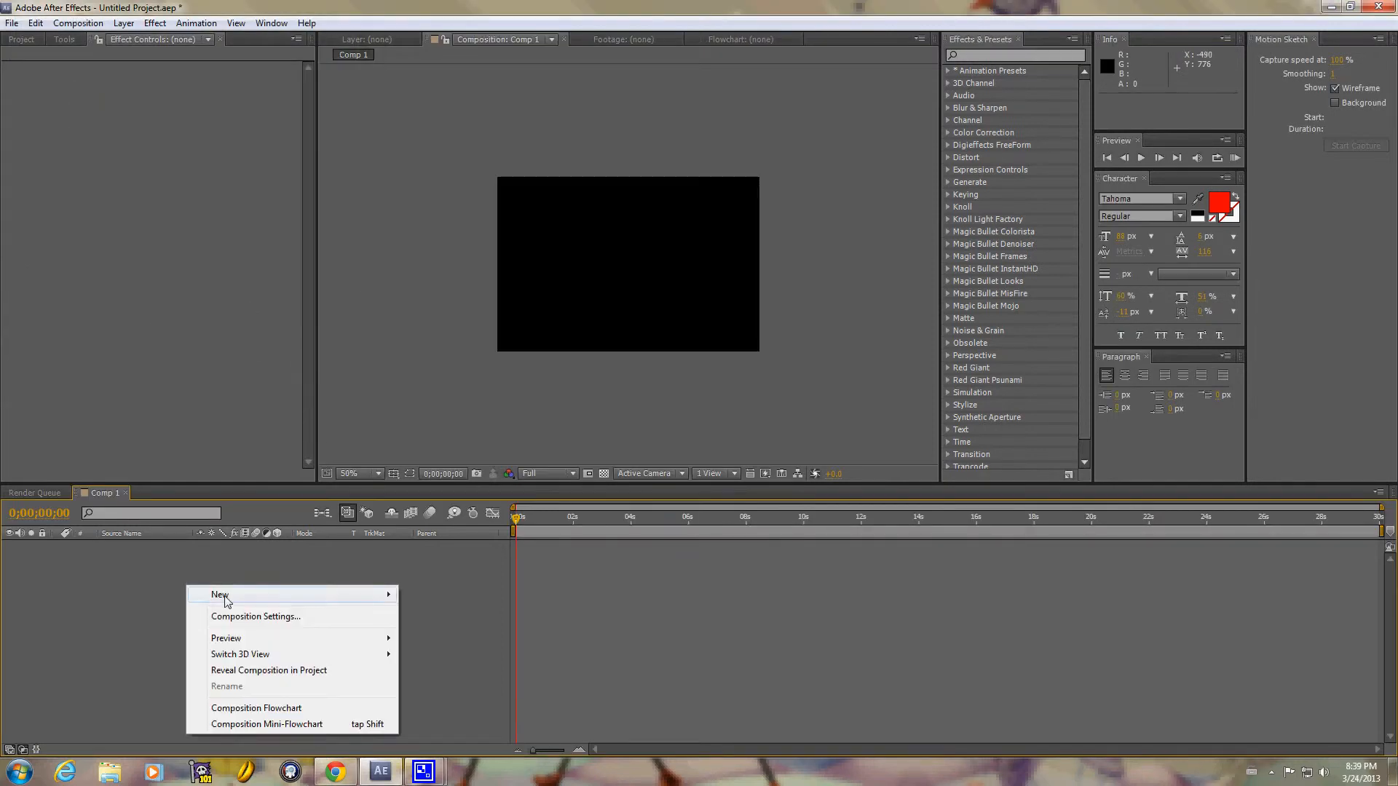
{"action": "mouse_move", "coordinate": [224, 596]}
{"action": "left_click", "coordinate": [437, 632]}
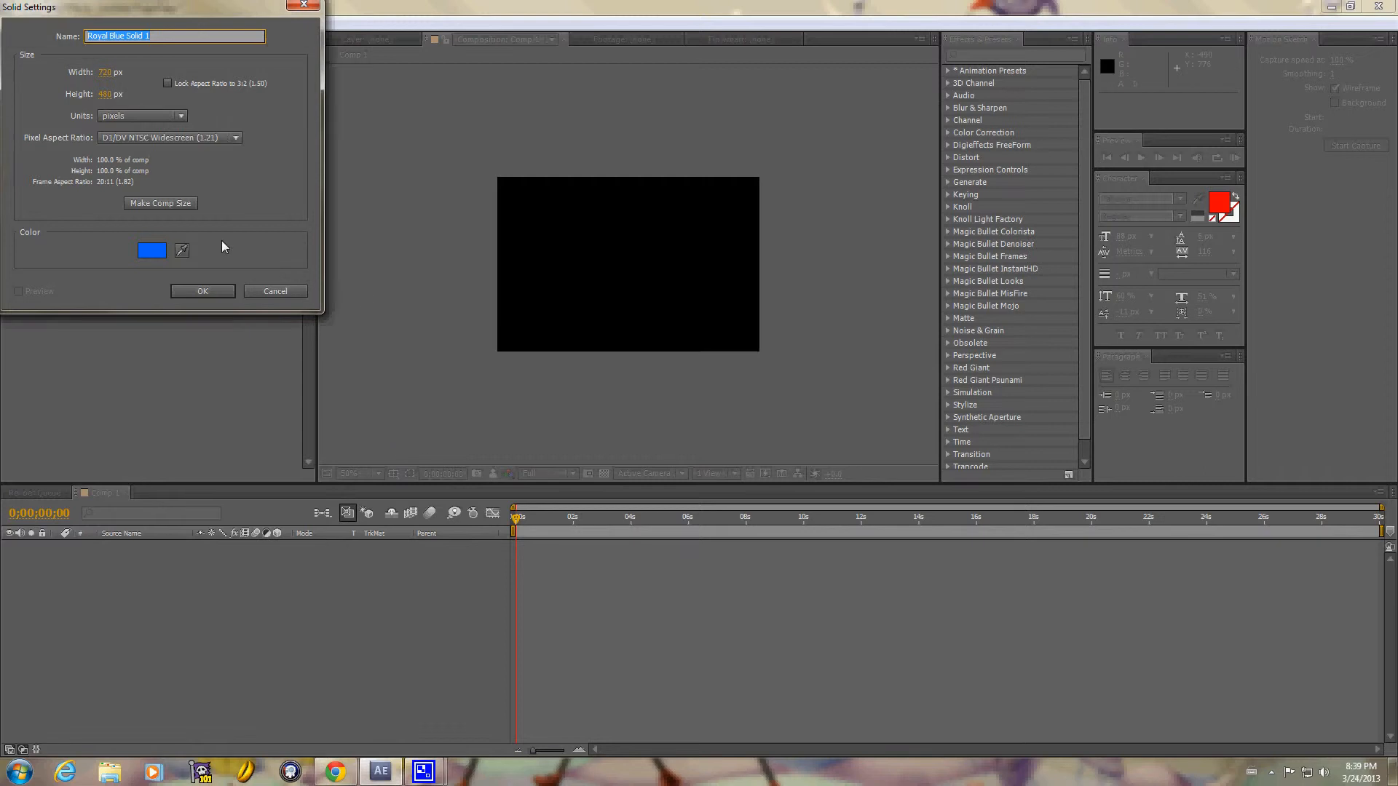
{"action": "left_click", "coordinate": [151, 250]}
{"action": "left_click_drag", "start_coordinate": [49, 214], "coordinate": [4, 226]}
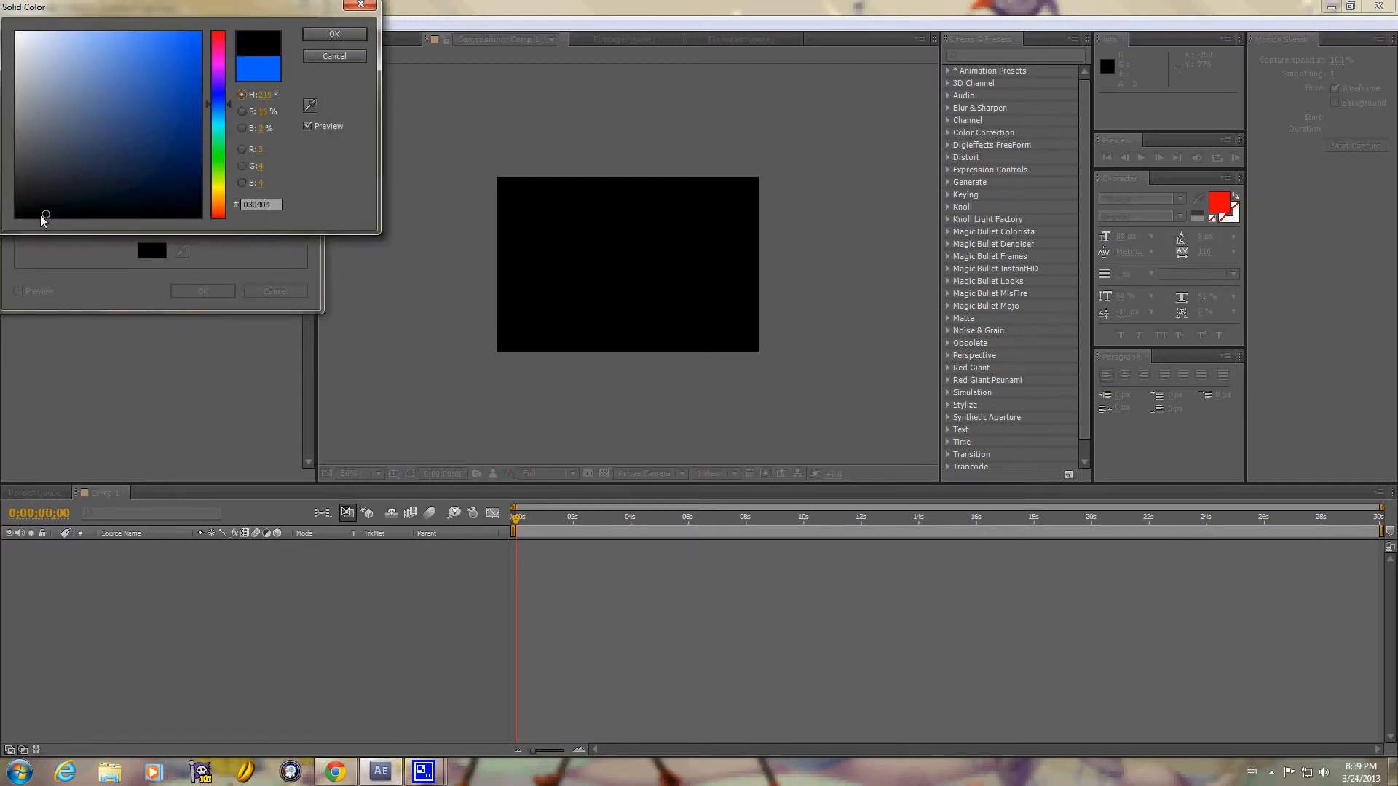
{"action": "left_click", "coordinate": [326, 34]}
{"action": "left_click", "coordinate": [207, 290]}
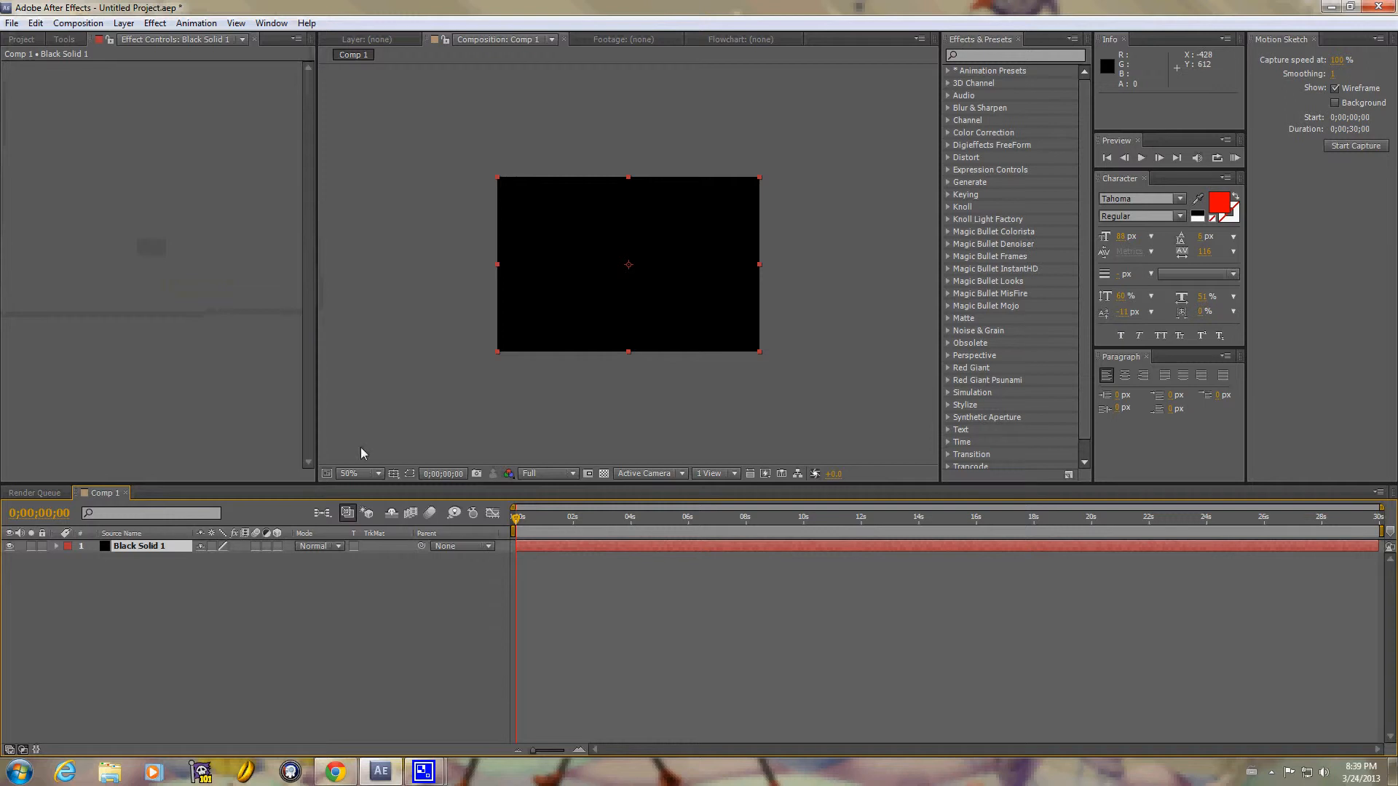
Apply the Fractal Noise effect to the black solid, with the composition viewed at 100%
{"action": "left_click", "coordinate": [358, 473]}
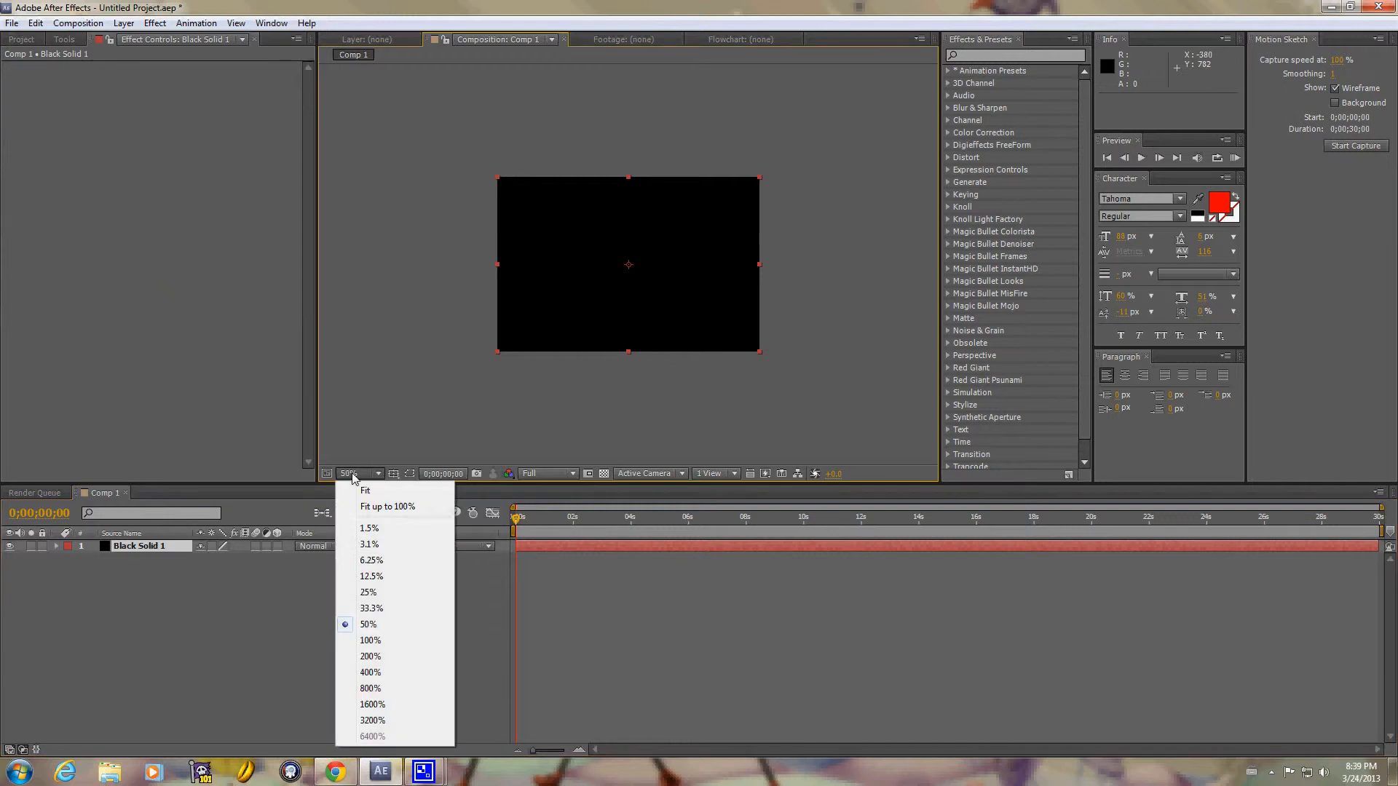
{"action": "left_click", "coordinate": [371, 644]}
{"action": "right_click", "coordinate": [137, 636]}
{"action": "left_click", "coordinate": [132, 553]}
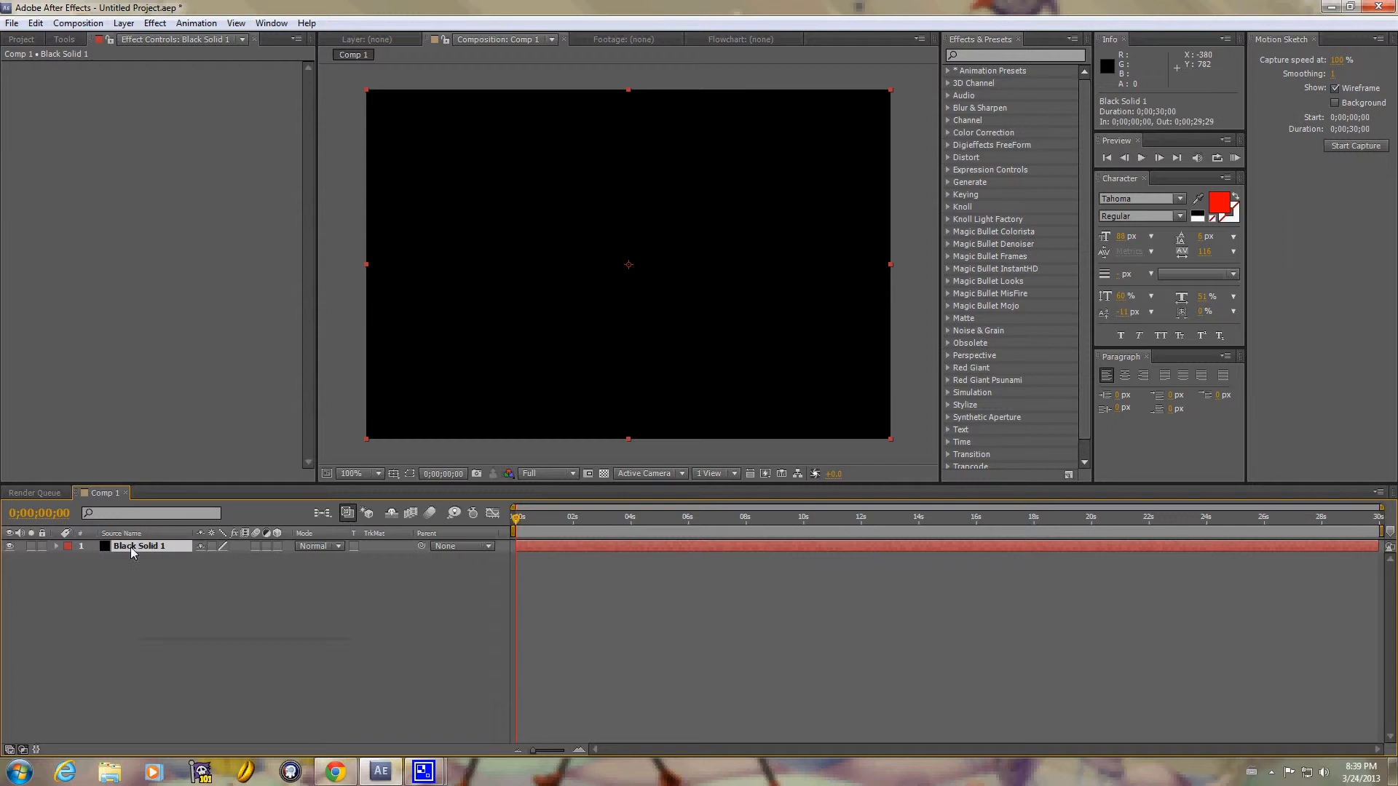
{"action": "left_click", "coordinate": [154, 23]}
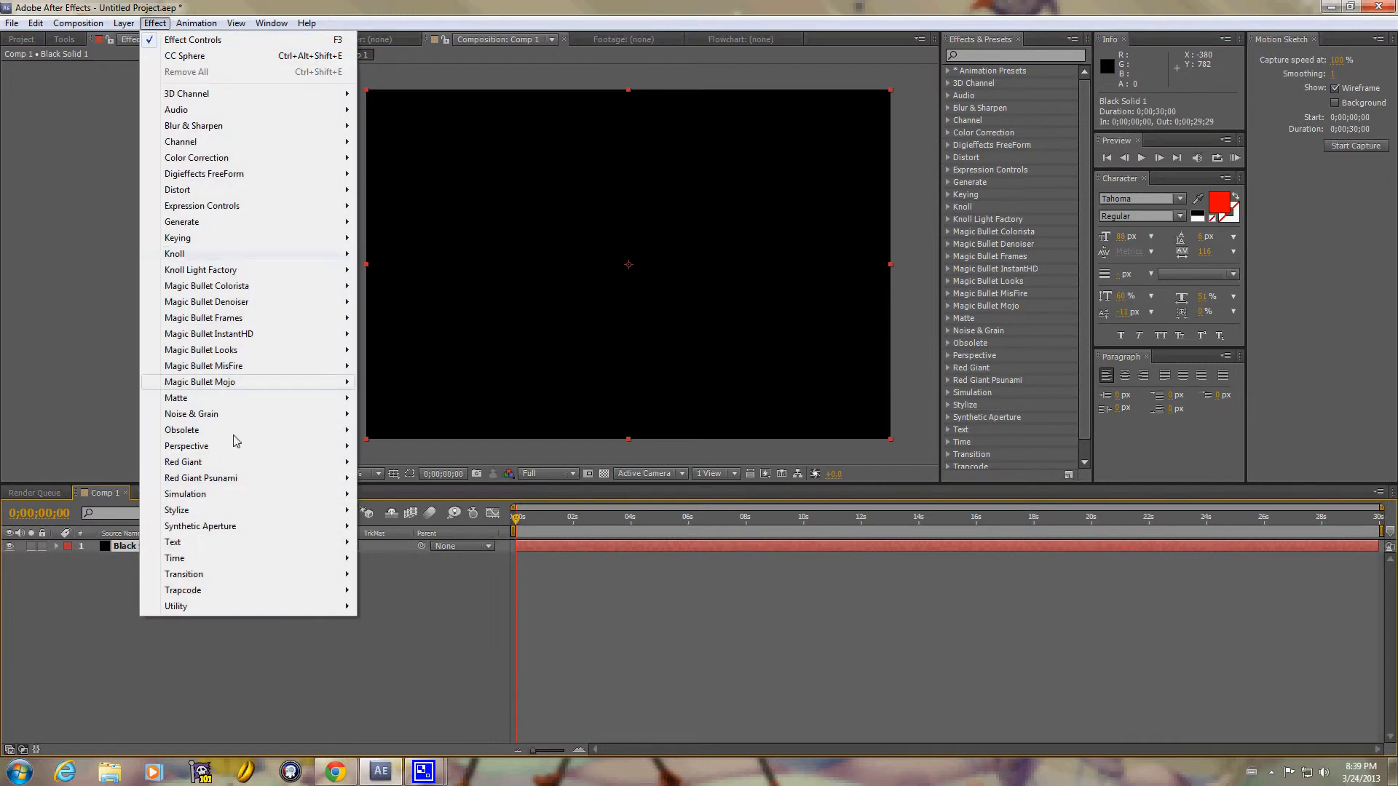
{"action": "mouse_move", "coordinate": [240, 417]}
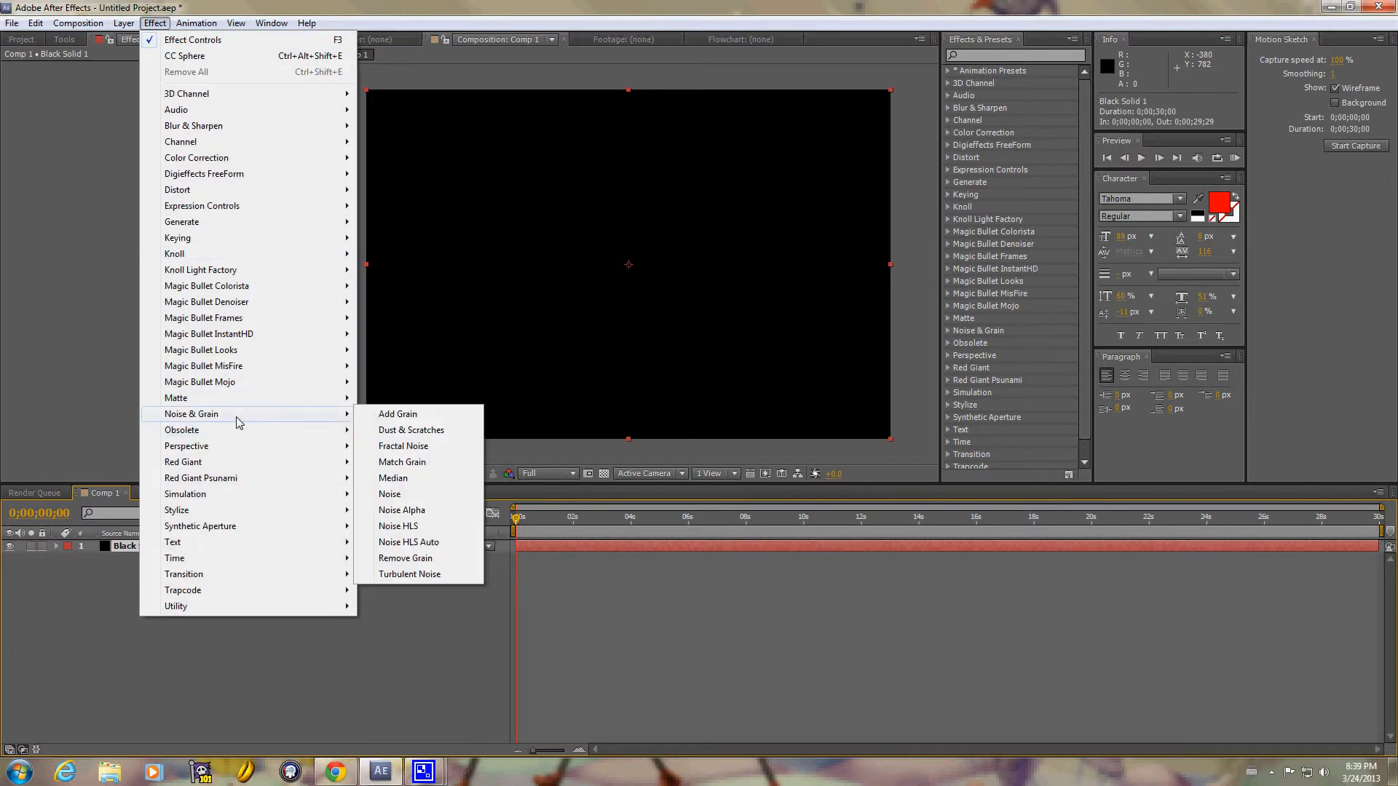
{"action": "left_click", "coordinate": [418, 445]}
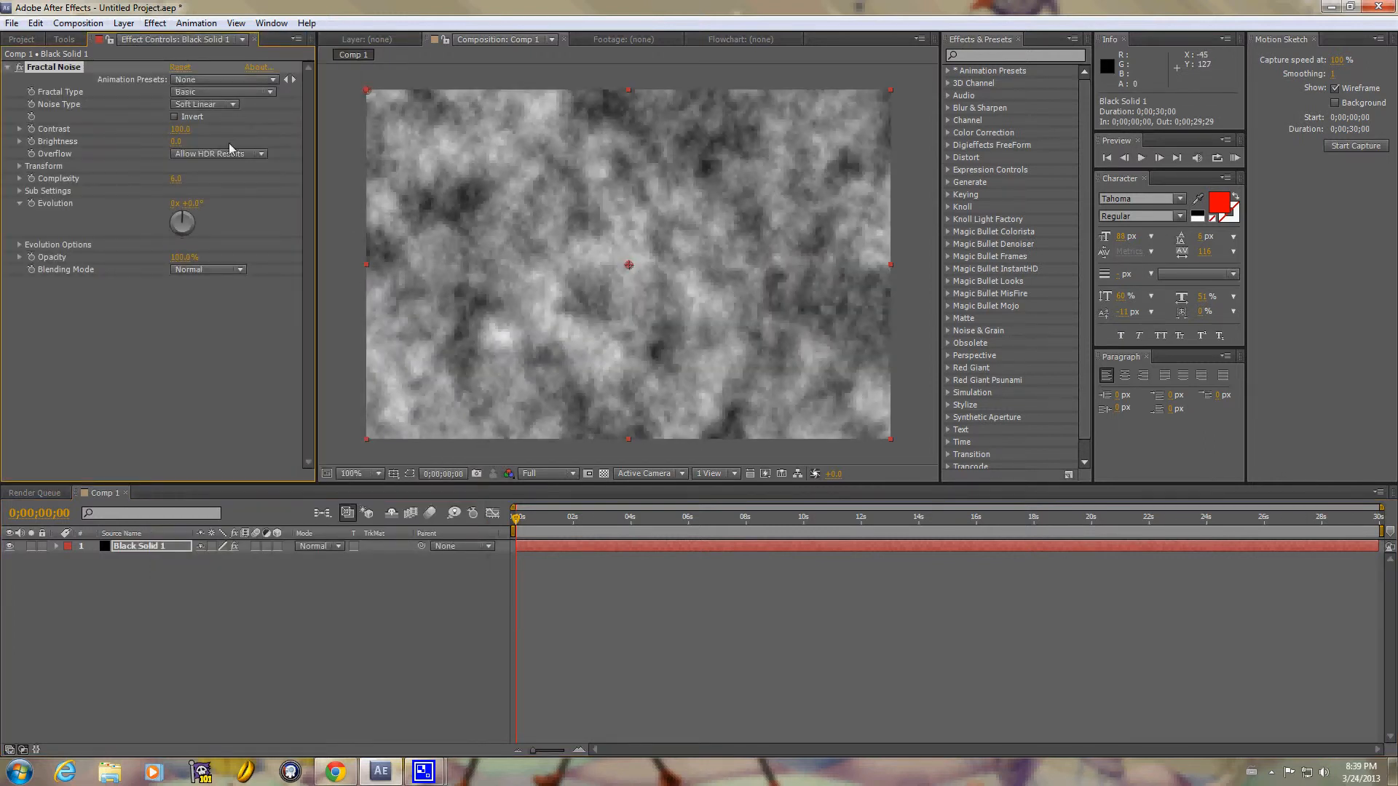
Raise the Fractal Noise contrast to about 420 and lower its brightness to about -62
{"action": "left_click_drag", "start_coordinate": [180, 129], "coordinate": [434, 156]}
{"action": "left_click_drag", "start_coordinate": [177, 141], "coordinate": [121, 143]}
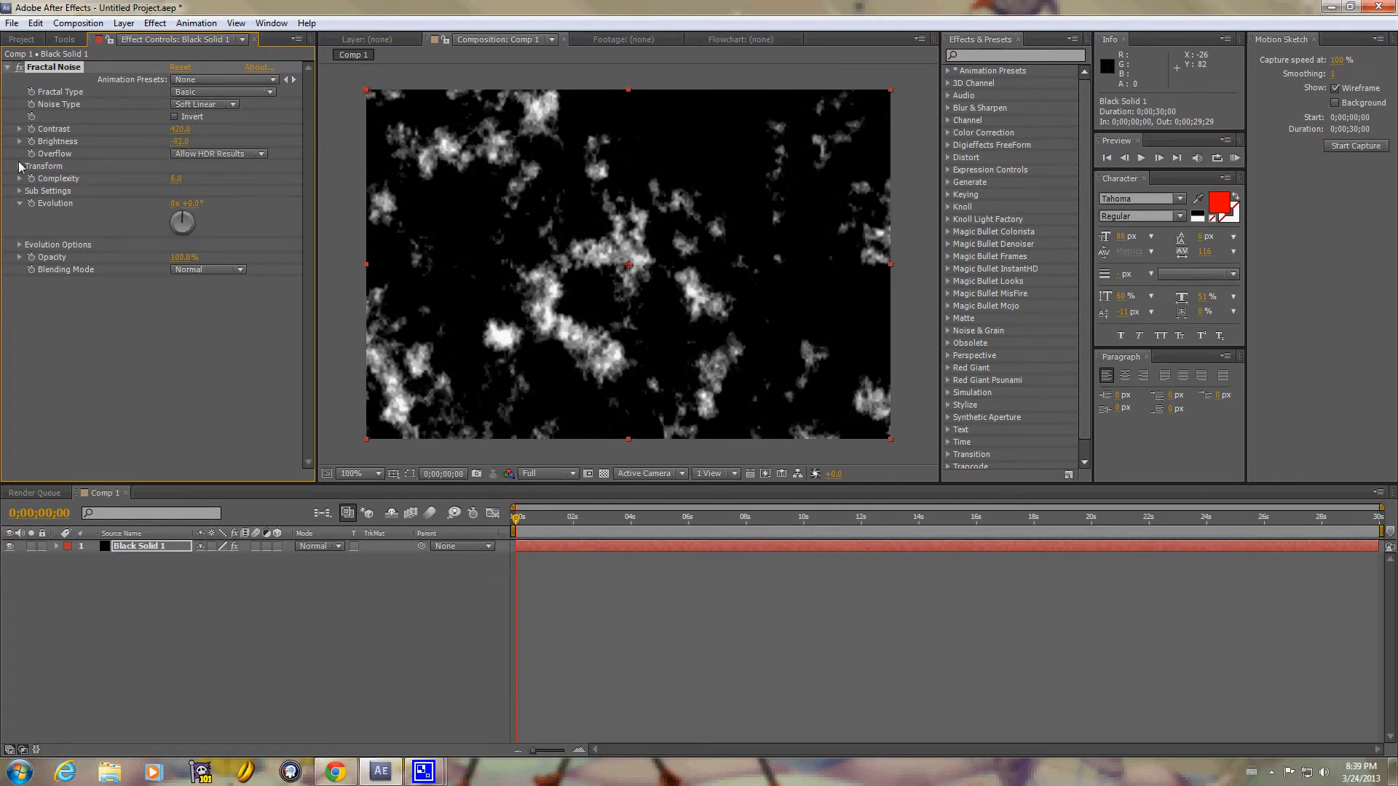
{"action": "left_click", "coordinate": [20, 190]}
{"action": "left_click", "coordinate": [21, 190]}
{"action": "left_click", "coordinate": [20, 190]}
{"action": "left_click", "coordinate": [20, 190]}
Shrink the Fractal Noise transform scale to star-sized specks and lower the brightness to about -188
{"action": "left_click", "coordinate": [19, 166]}
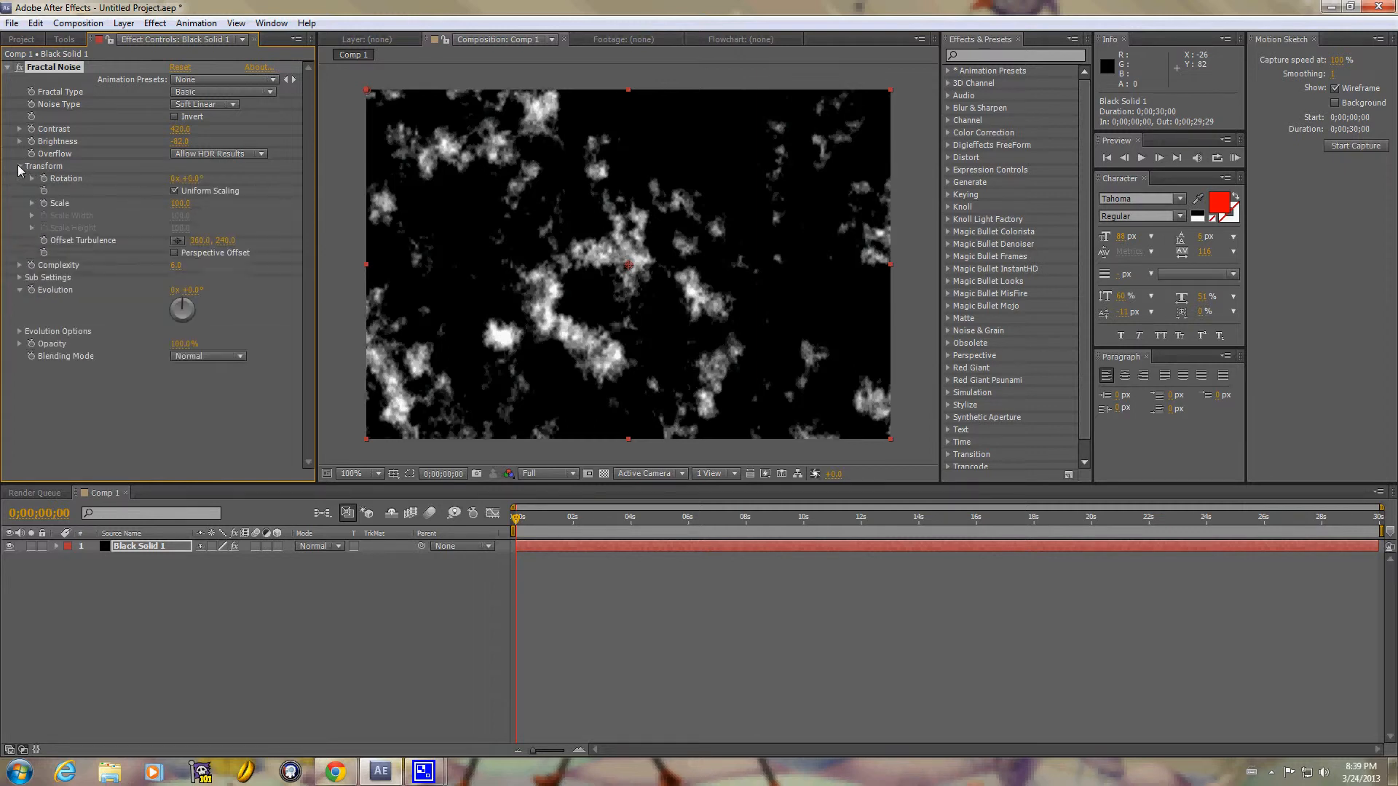
{"action": "left_click_drag", "start_coordinate": [188, 202], "coordinate": [120, 207]}
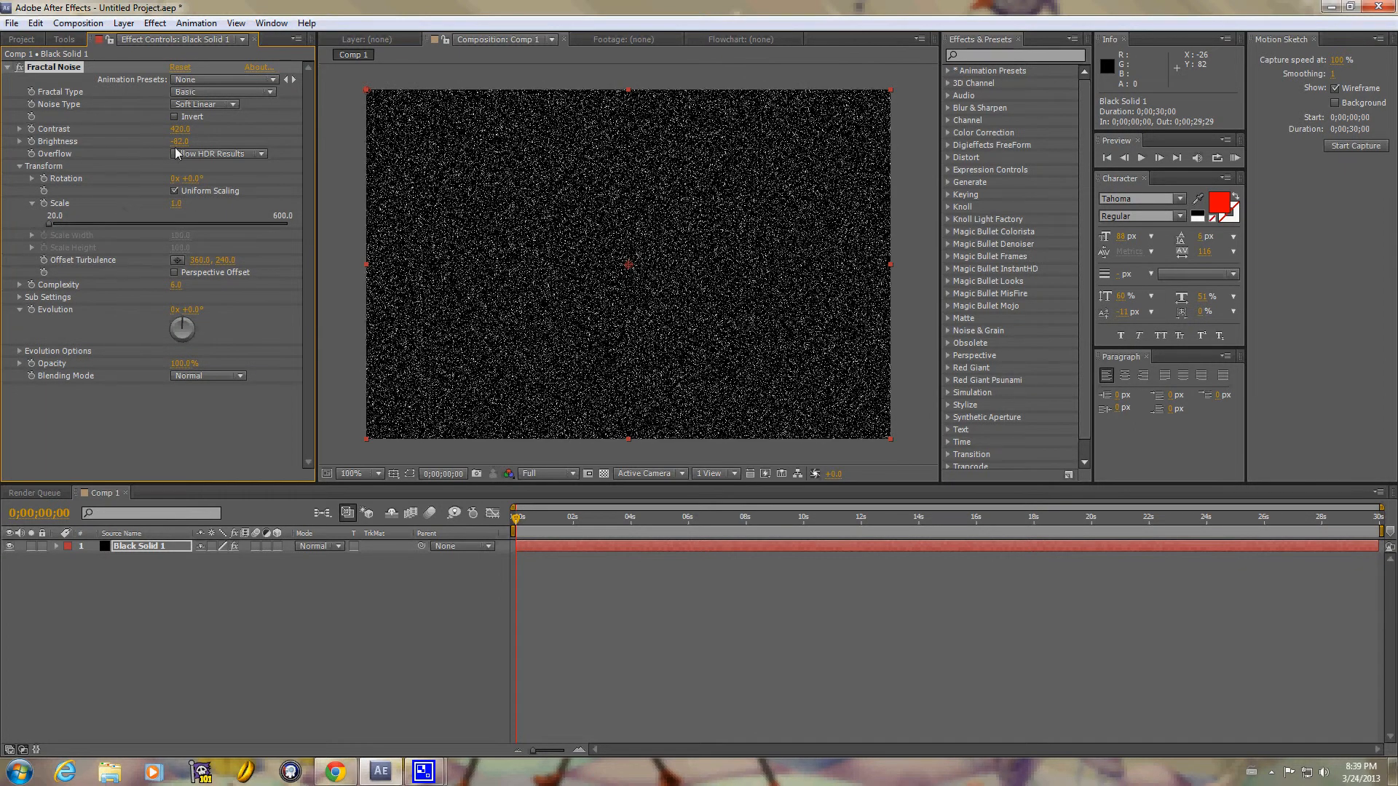
{"action": "left_click_drag", "start_coordinate": [179, 146], "coordinate": [149, 153]}
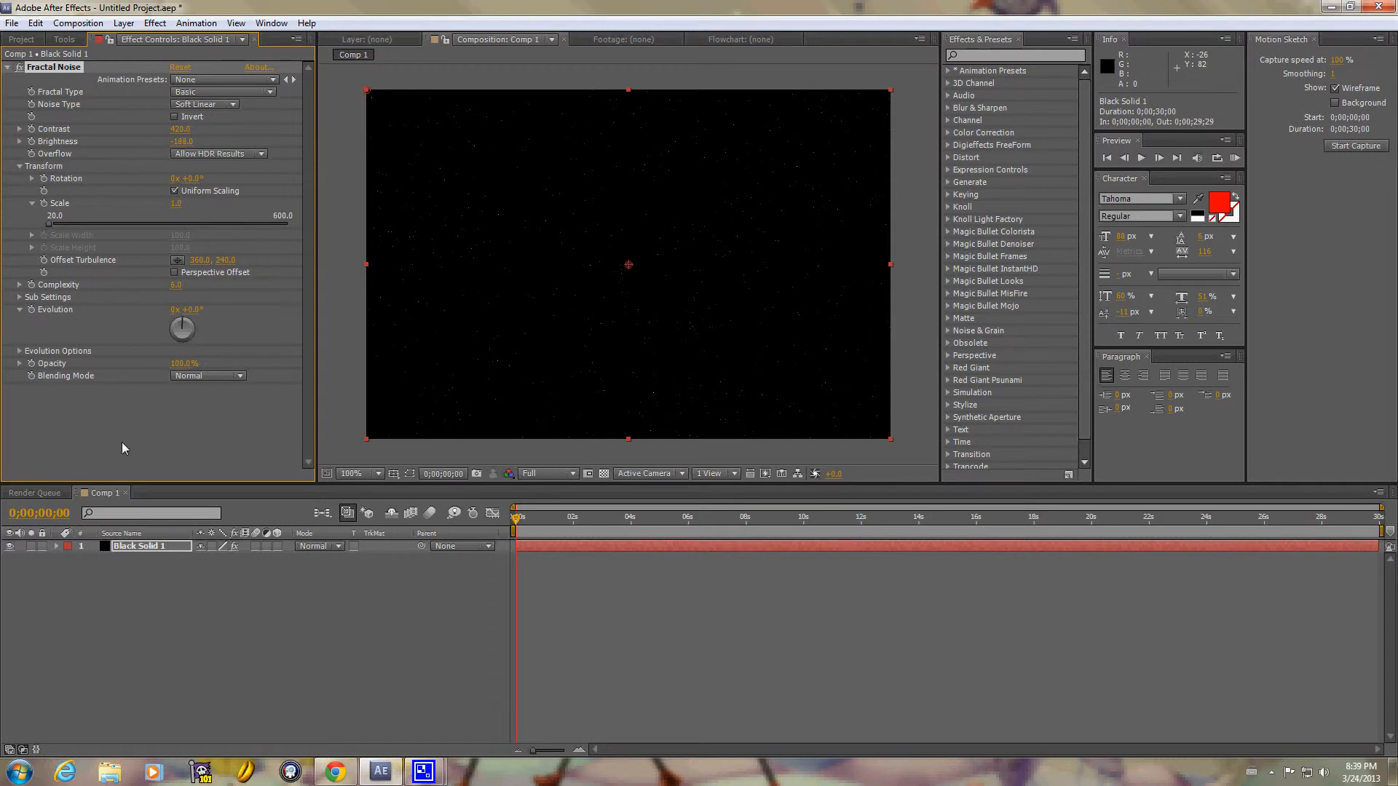
{"action": "left_click", "coordinate": [20, 167]}
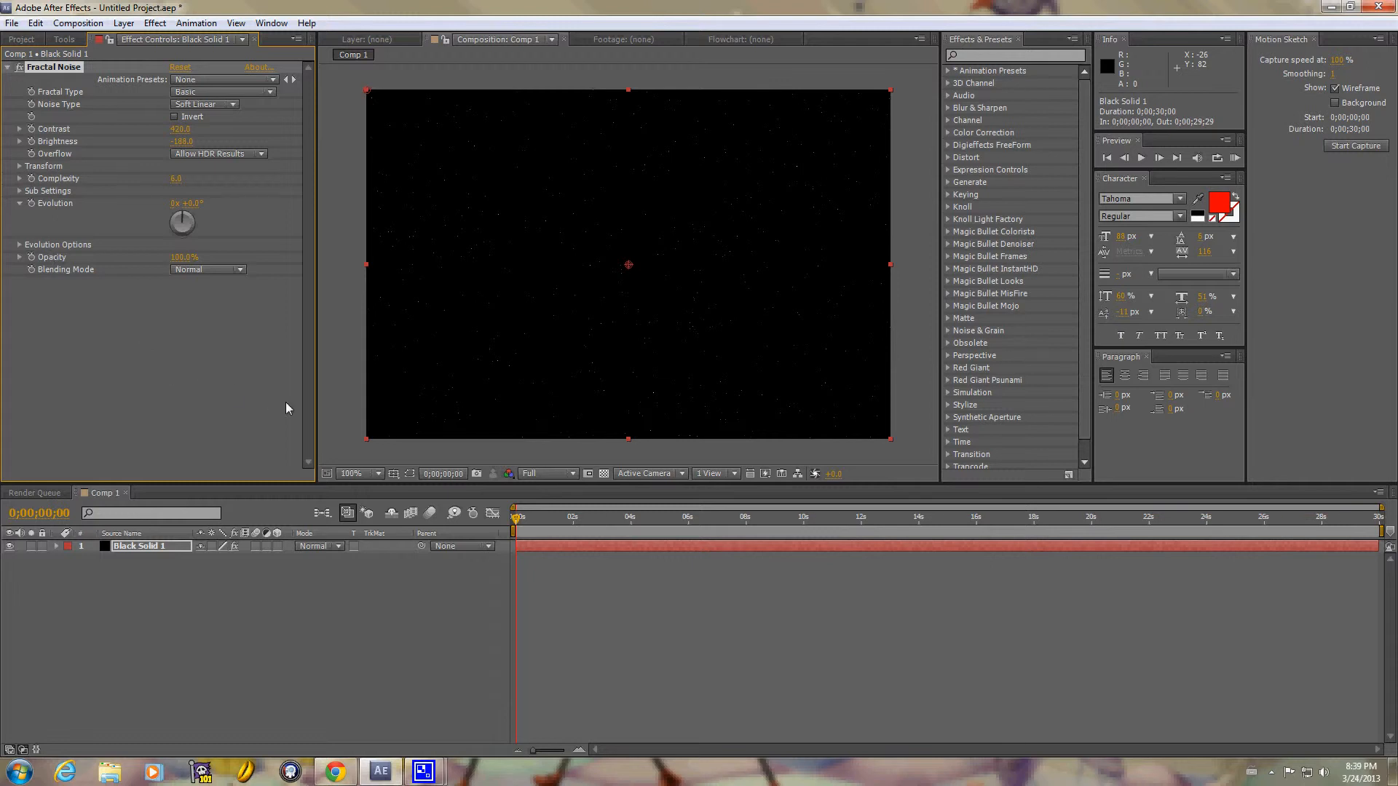
Add a second black solid layer at composition size above the star layer
{"action": "right_click", "coordinate": [125, 617]}
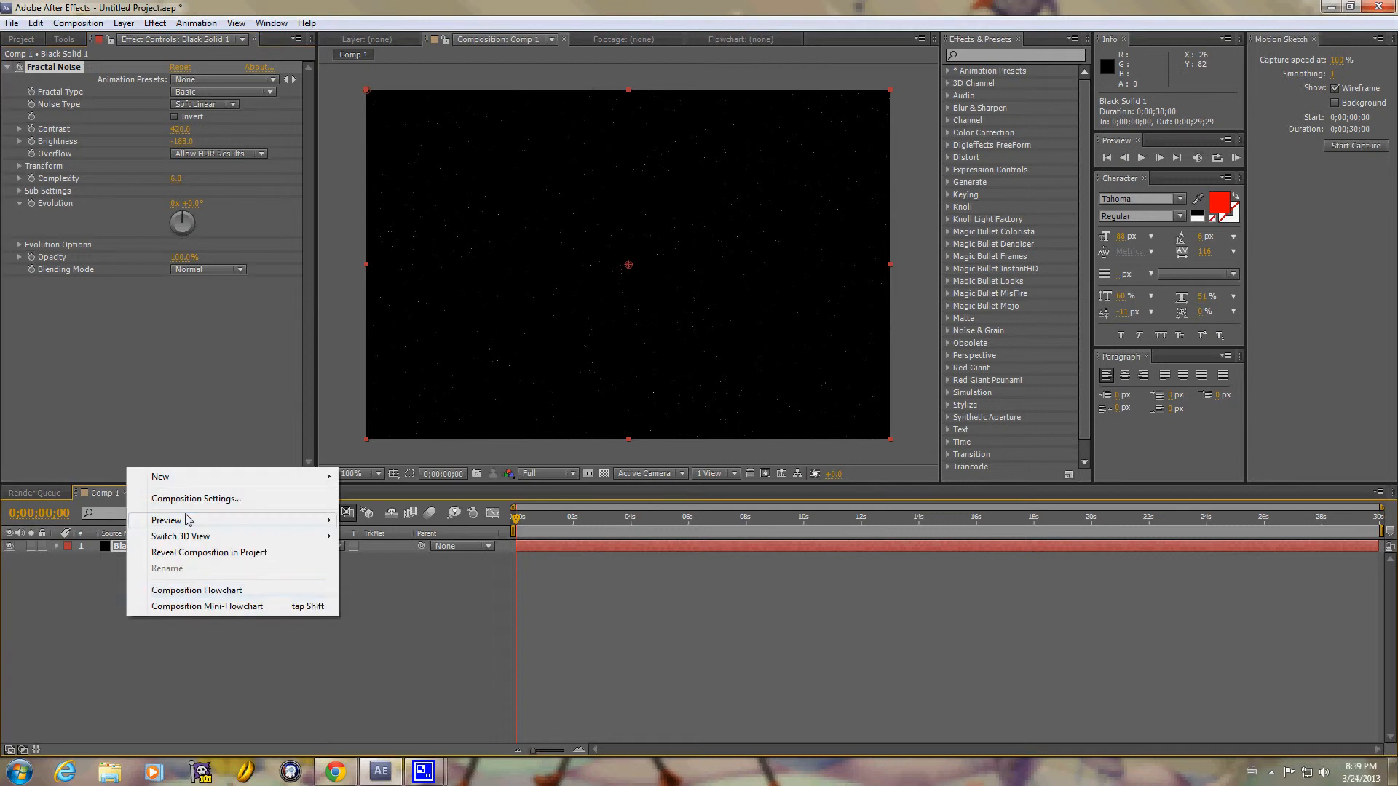
{"action": "mouse_move", "coordinate": [197, 480]}
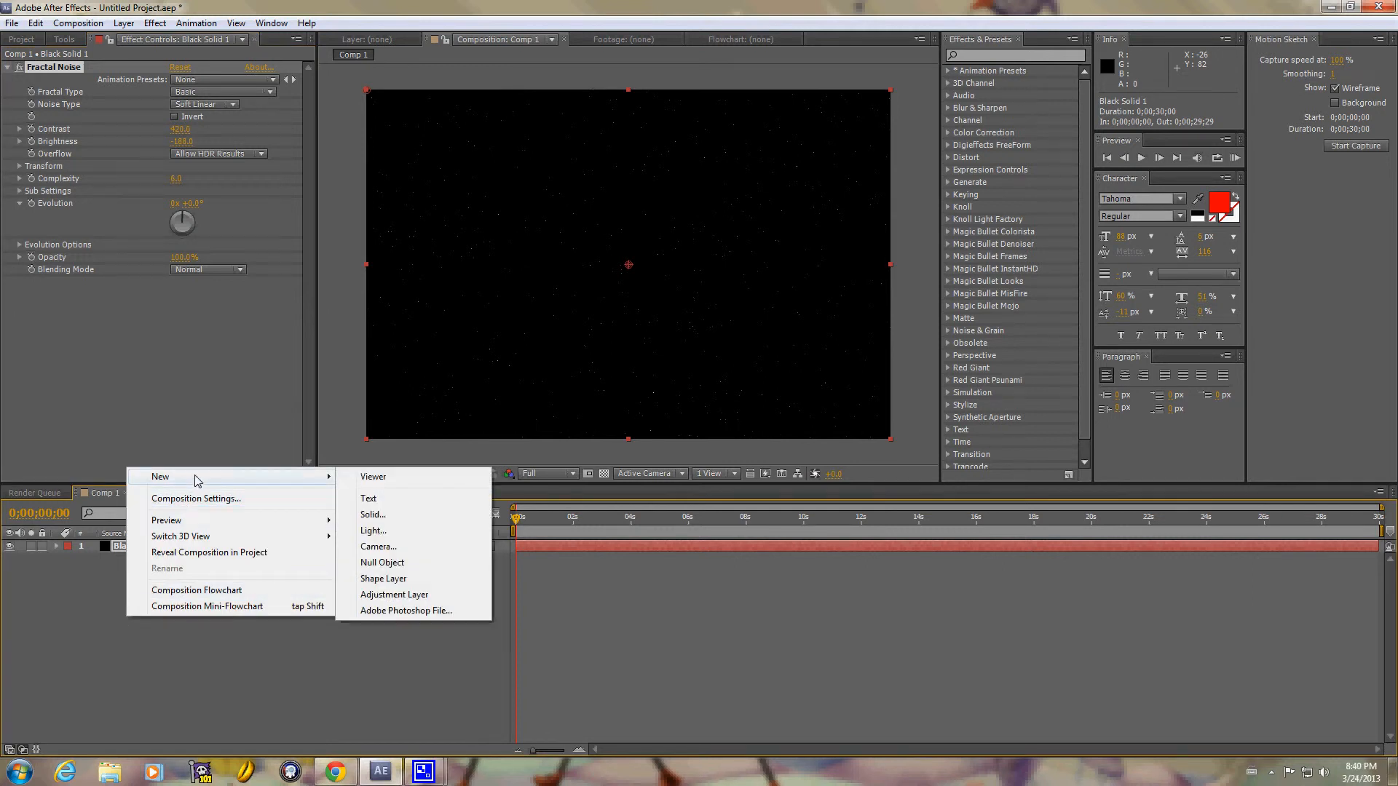
{"action": "left_click", "coordinate": [402, 513]}
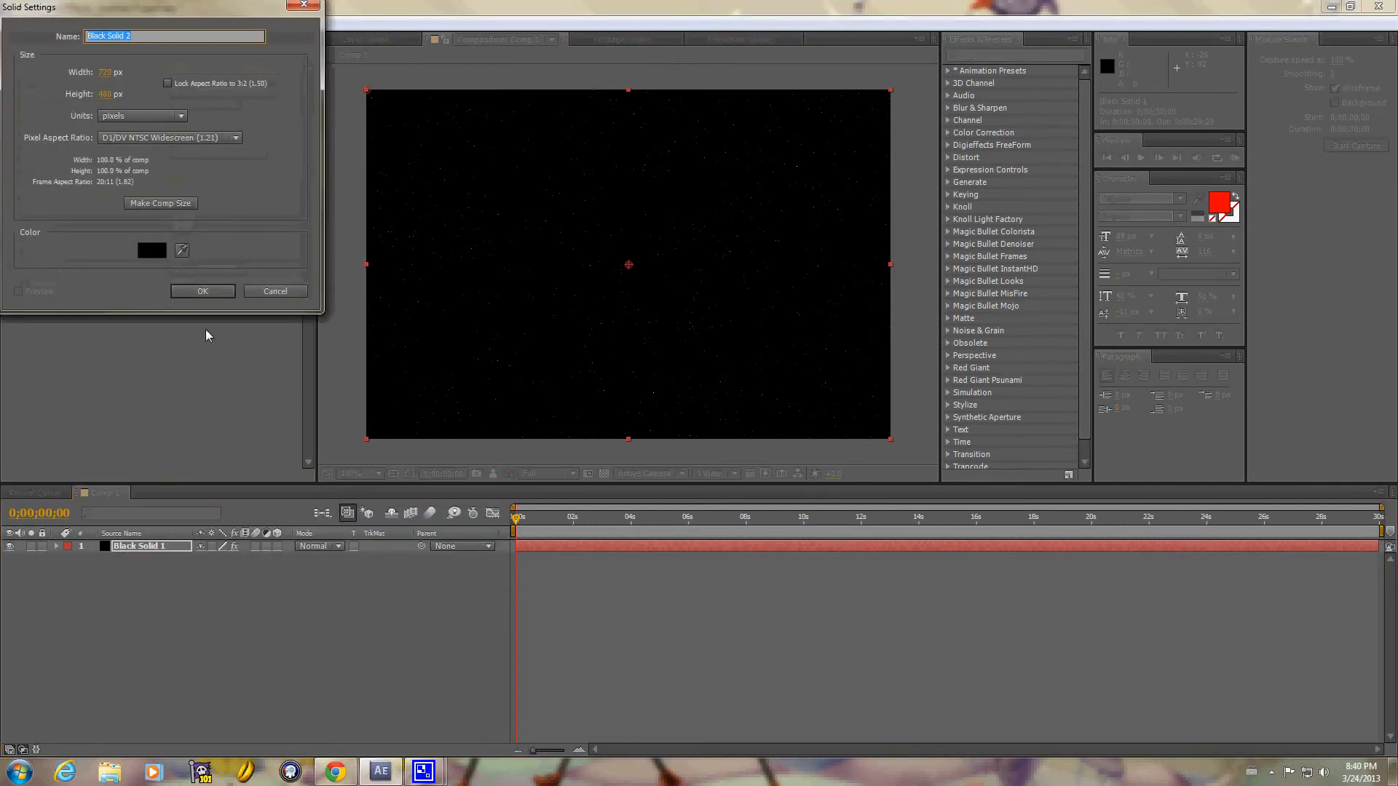
{"action": "left_click", "coordinate": [200, 290]}
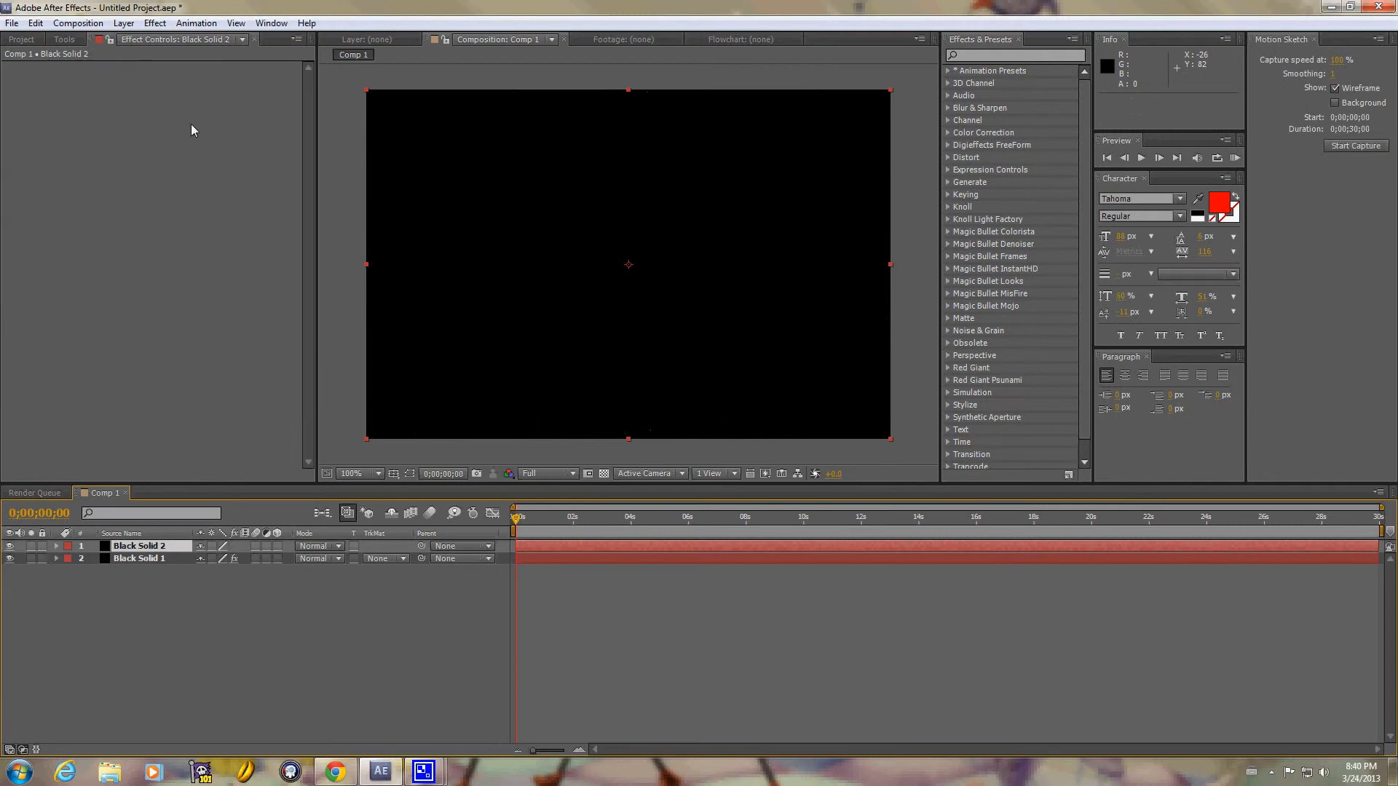
Apply the Trapcode Particular effect to the second black solid with the t2_FireStarter_HD animation preset
{"action": "left_click", "coordinate": [155, 23]}
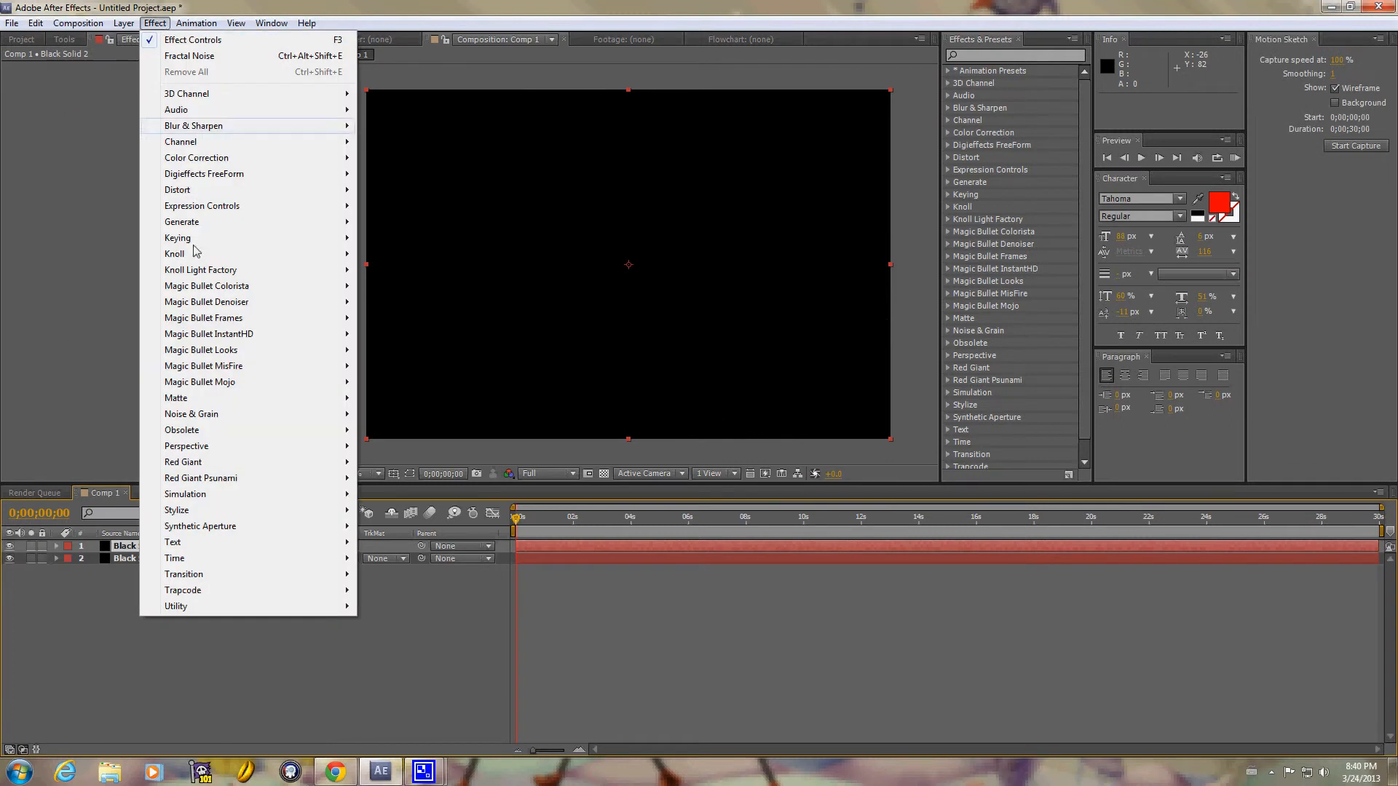
{"action": "mouse_move", "coordinate": [250, 512]}
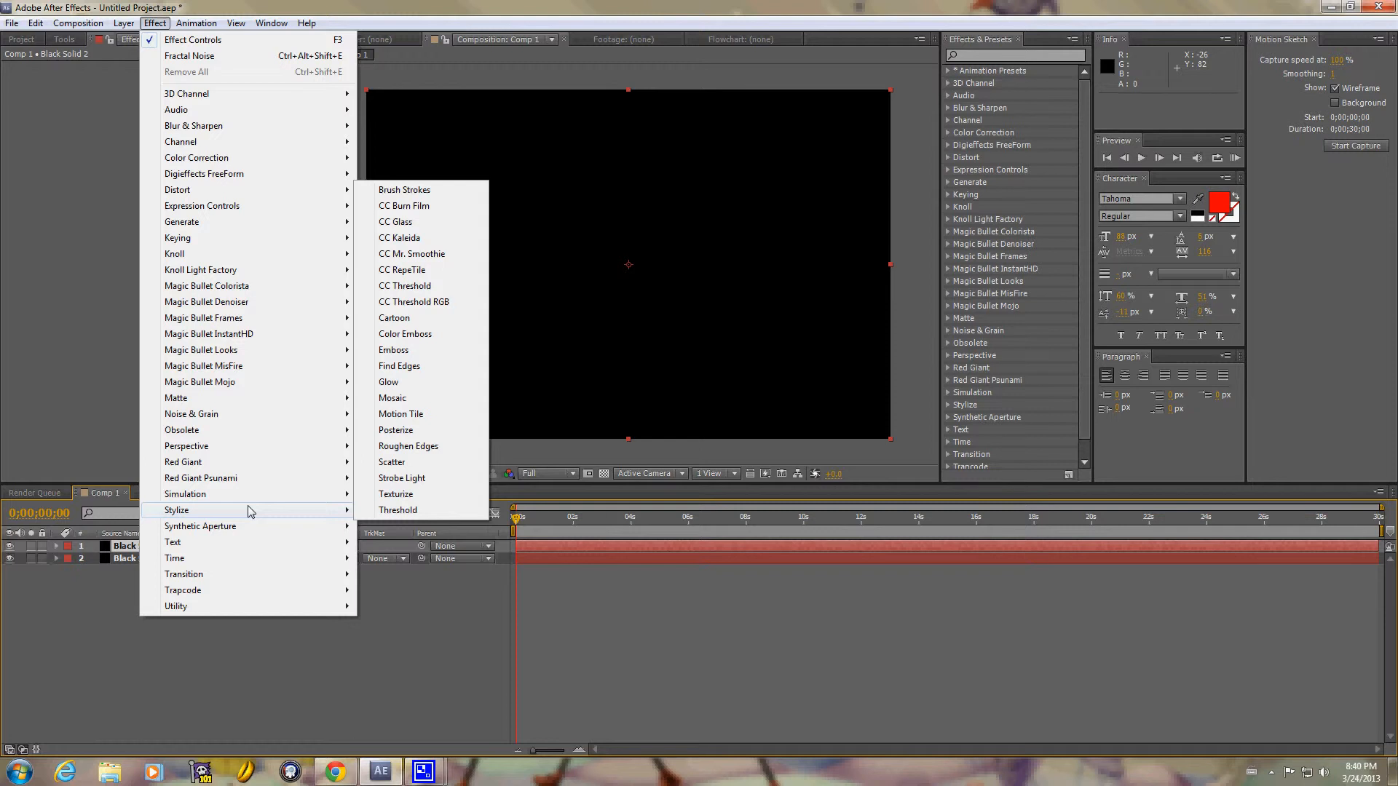
{"action": "mouse_move", "coordinate": [274, 590]}
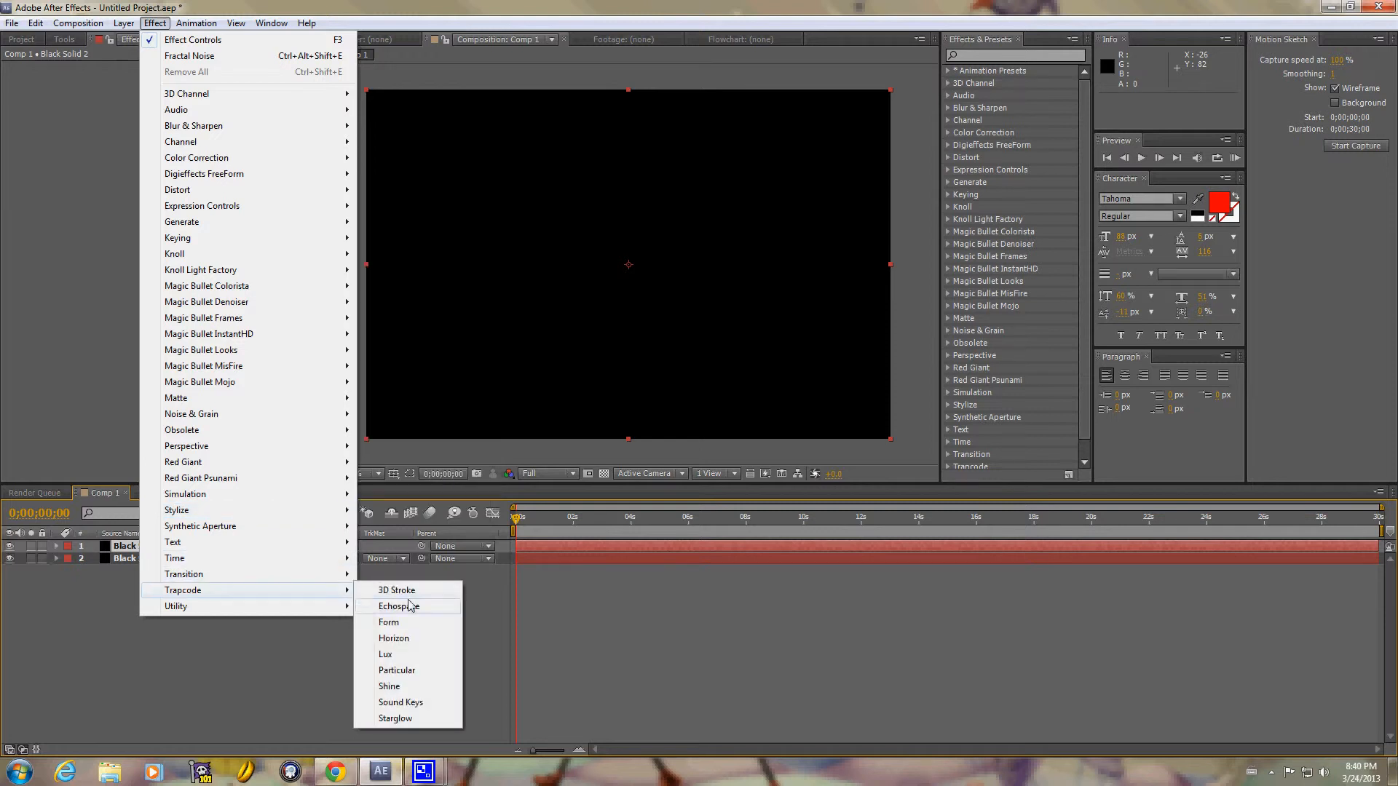
{"action": "left_click", "coordinate": [396, 670]}
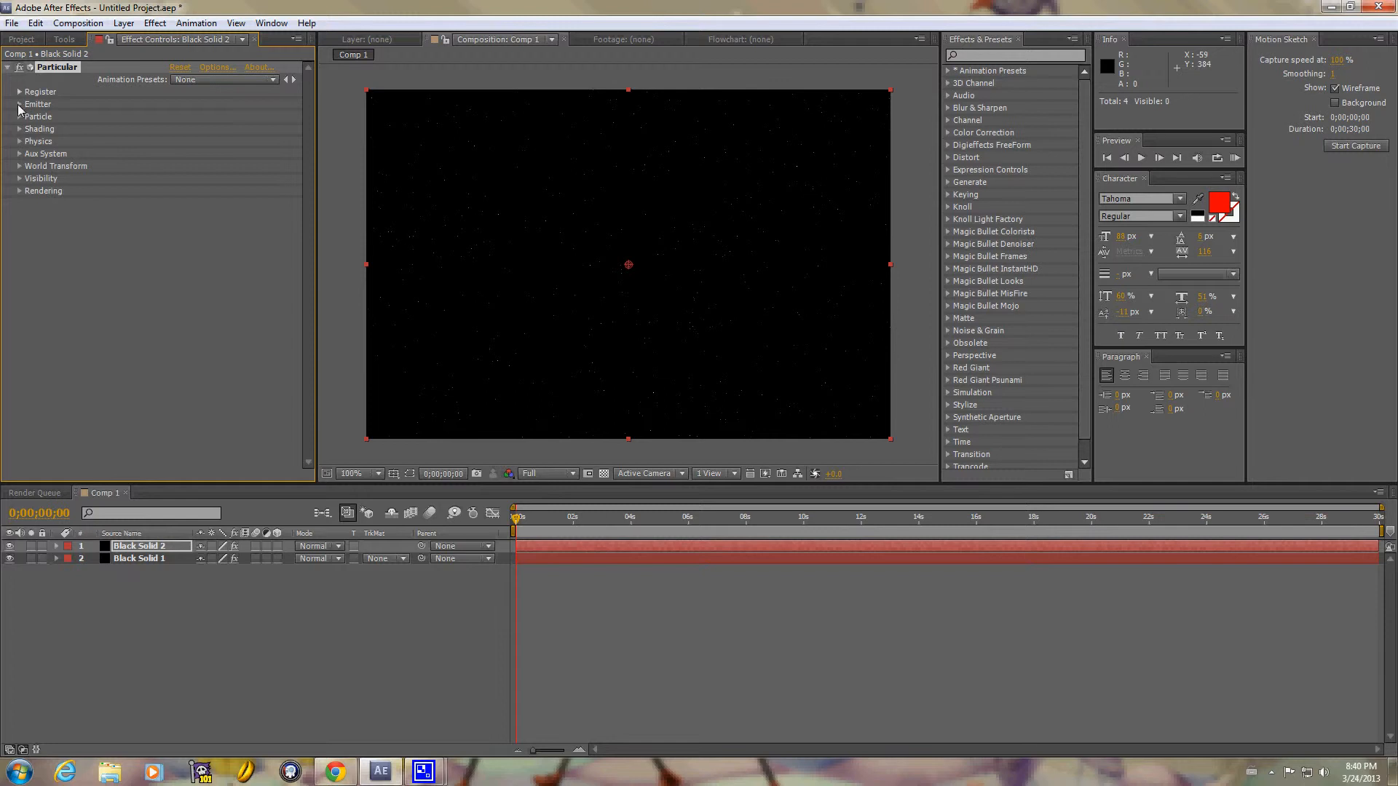
{"action": "left_click", "coordinate": [228, 78]}
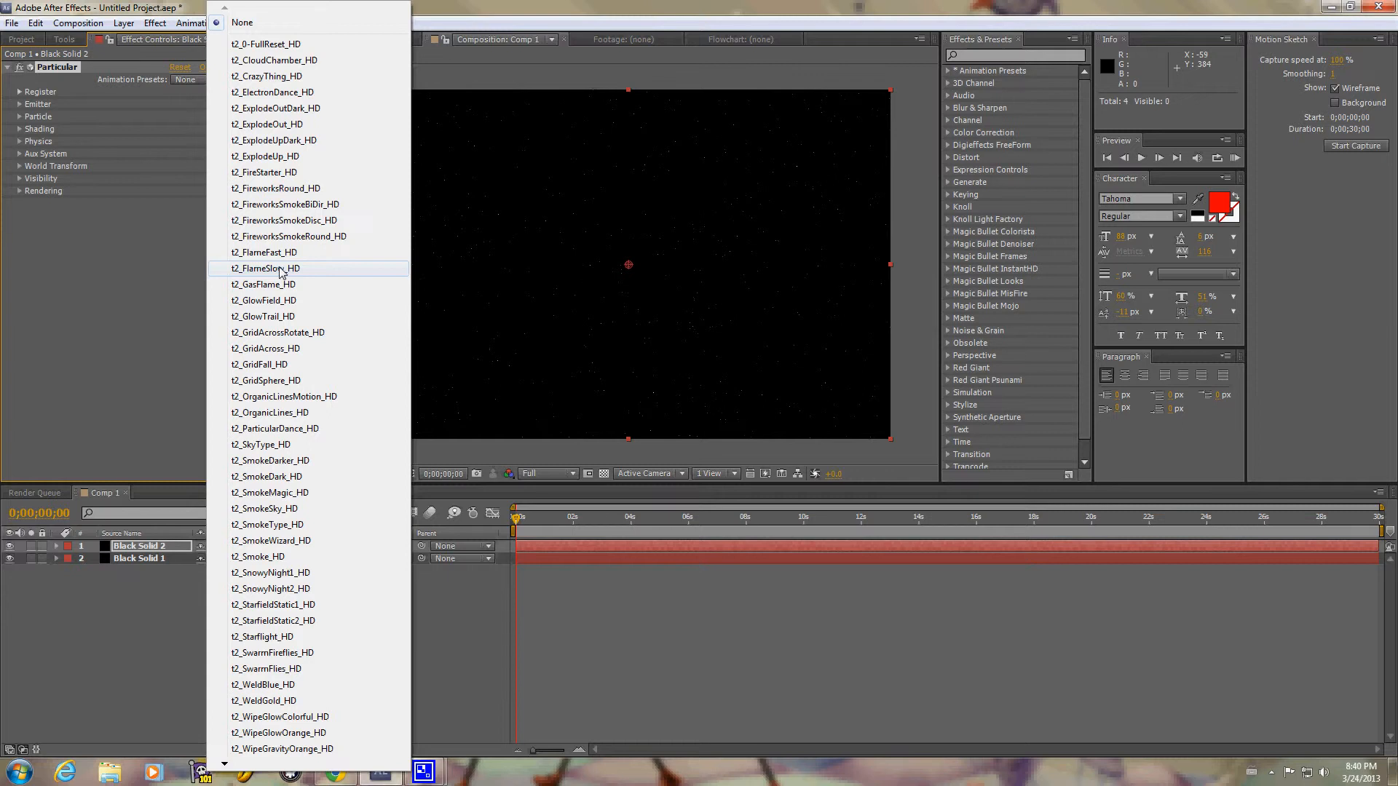
{"action": "left_click", "coordinate": [273, 173]}
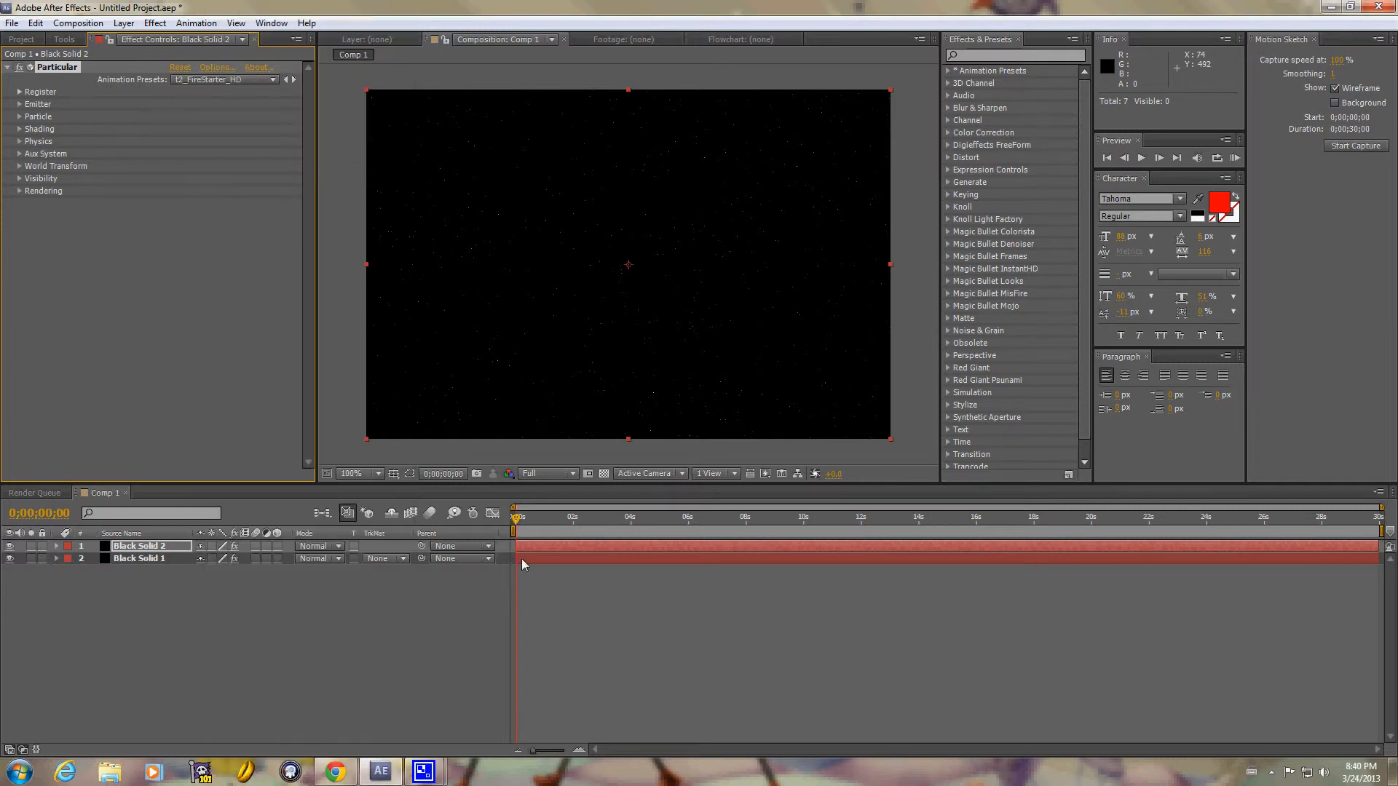
Preview the fire between 0;00;03;19 and 0;00;01;05 and move a Particular control point close to the composition's centre
{"action": "left_click_drag", "start_coordinate": [519, 519], "coordinate": [622, 528]}
{"action": "left_click", "coordinate": [377, 475]}
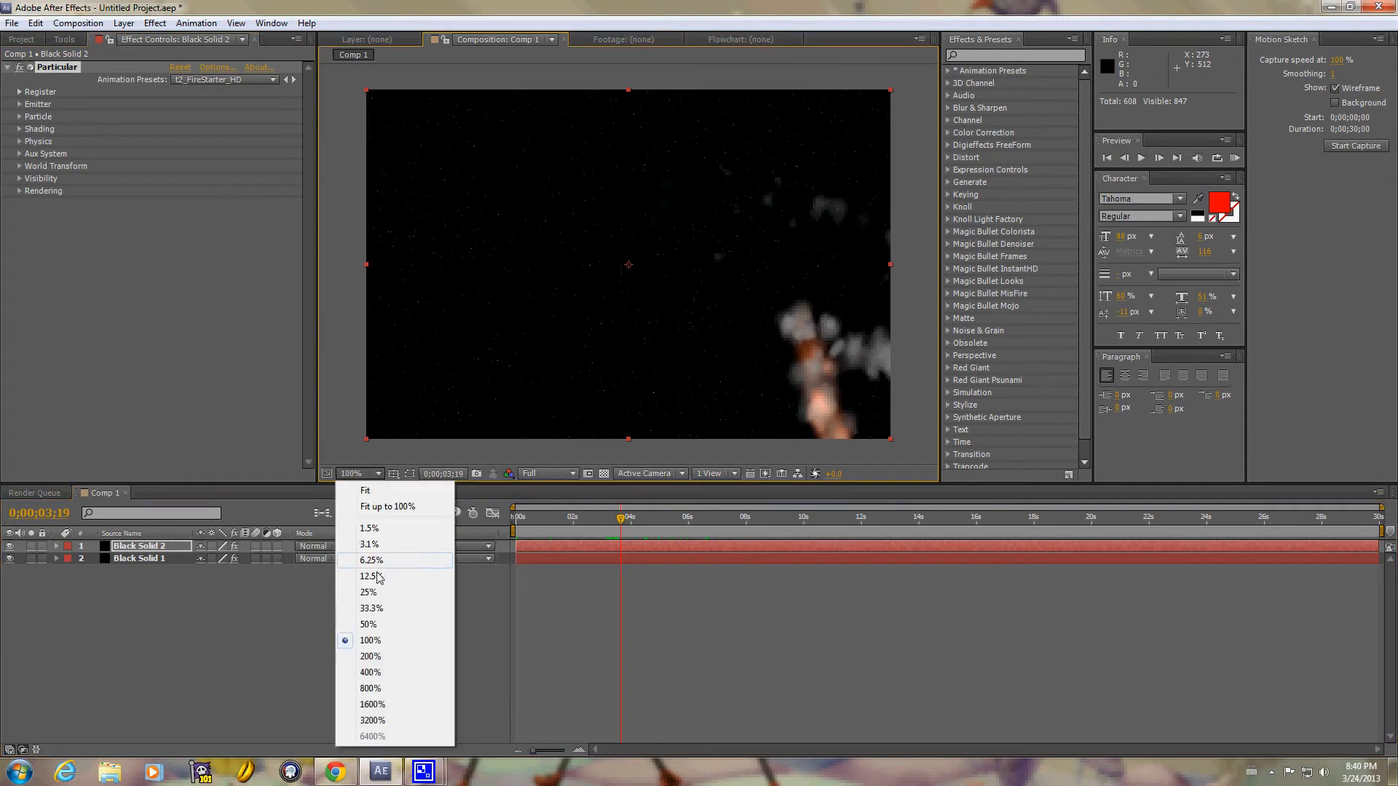
{"action": "left_click", "coordinate": [370, 625]}
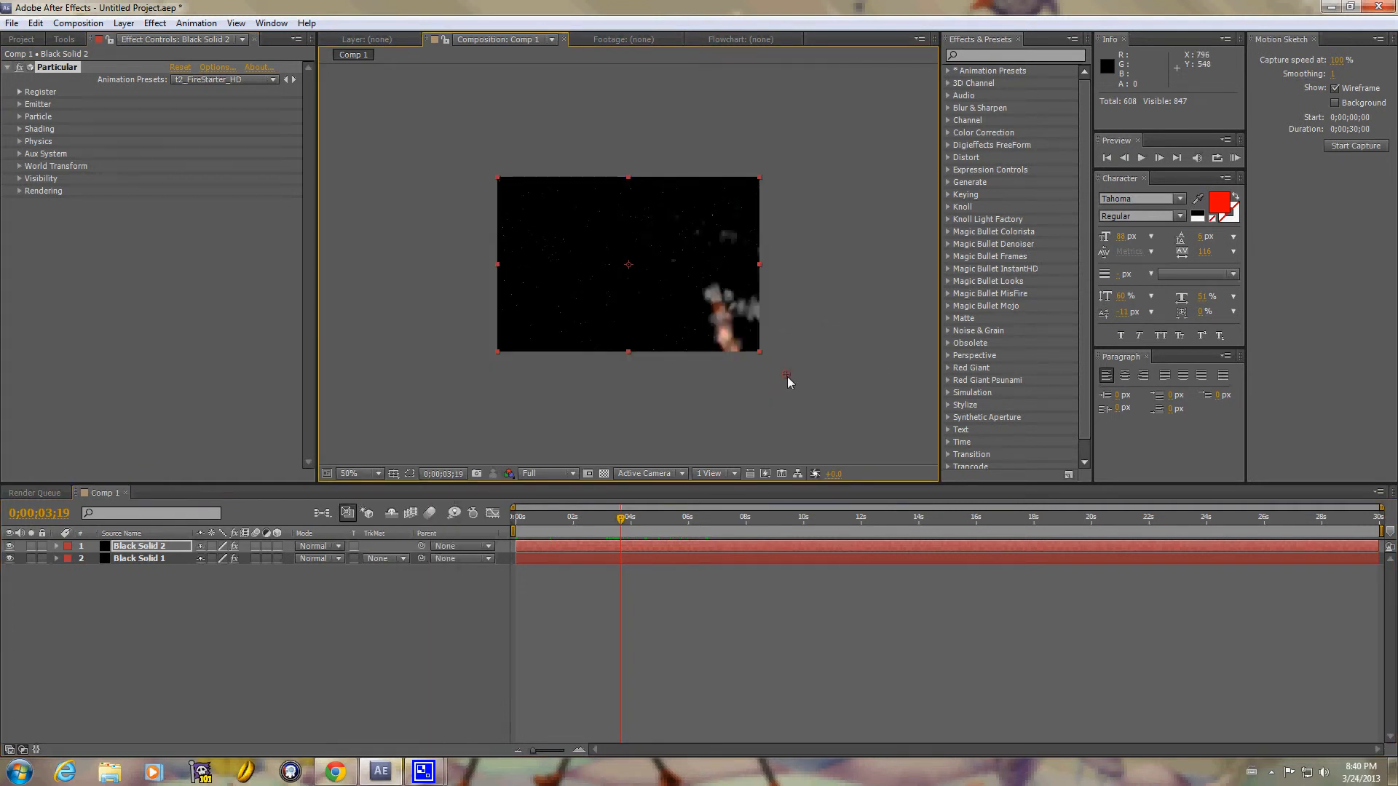
{"action": "left_click_drag", "start_coordinate": [682, 288], "coordinate": [655, 278]}
{"action": "left_click_drag", "start_coordinate": [579, 512], "coordinate": [552, 528]}
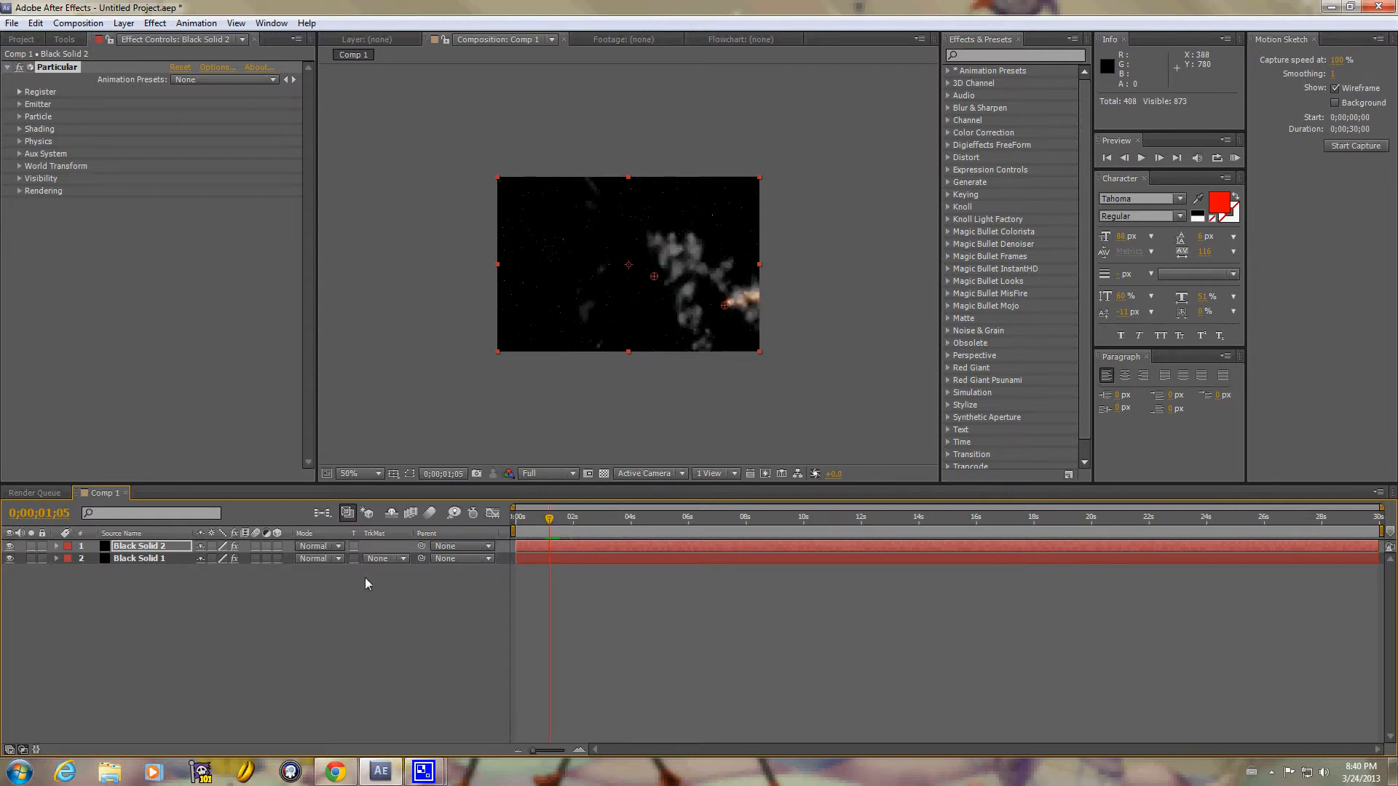
Add a point light named Emitter to the composition
{"action": "right_click", "coordinate": [173, 661]}
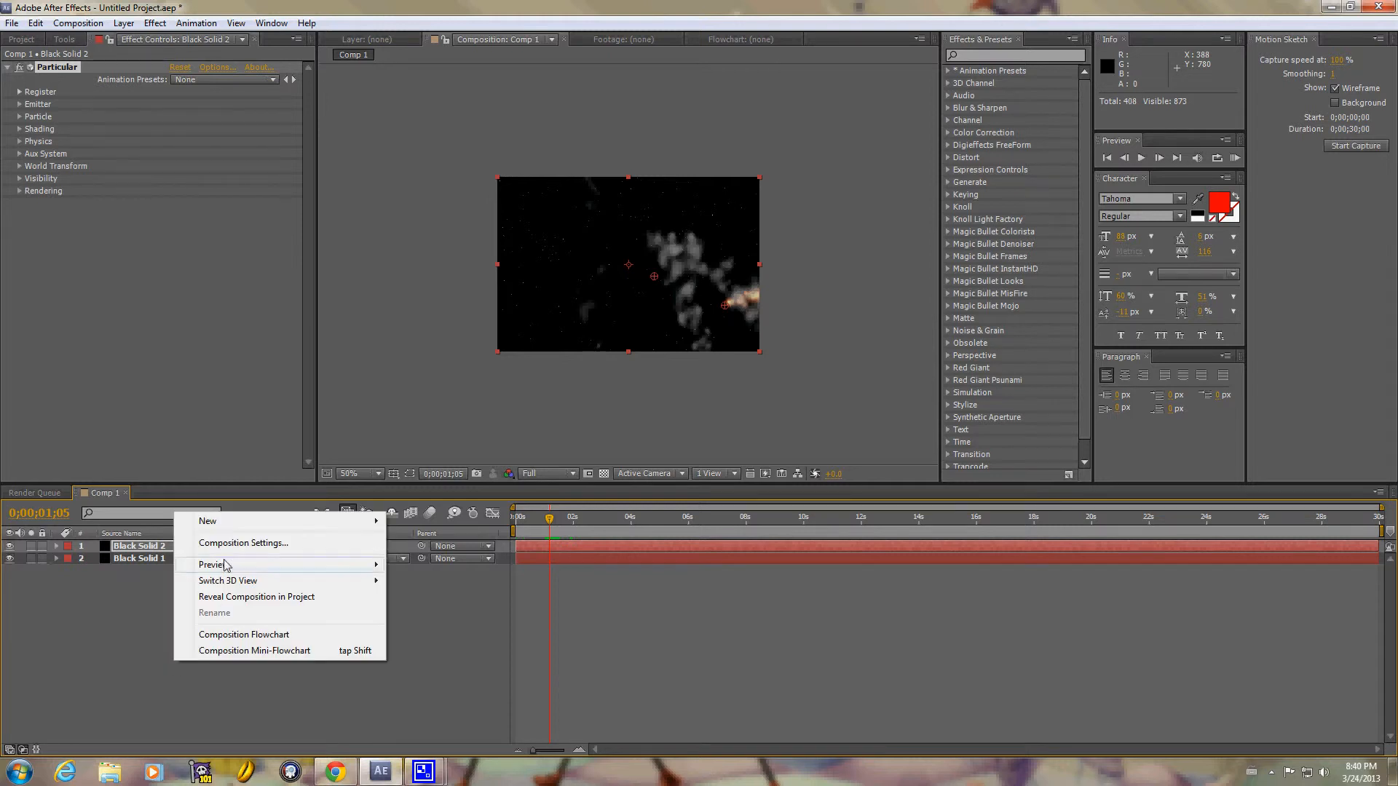
{"action": "mouse_move", "coordinate": [234, 528]}
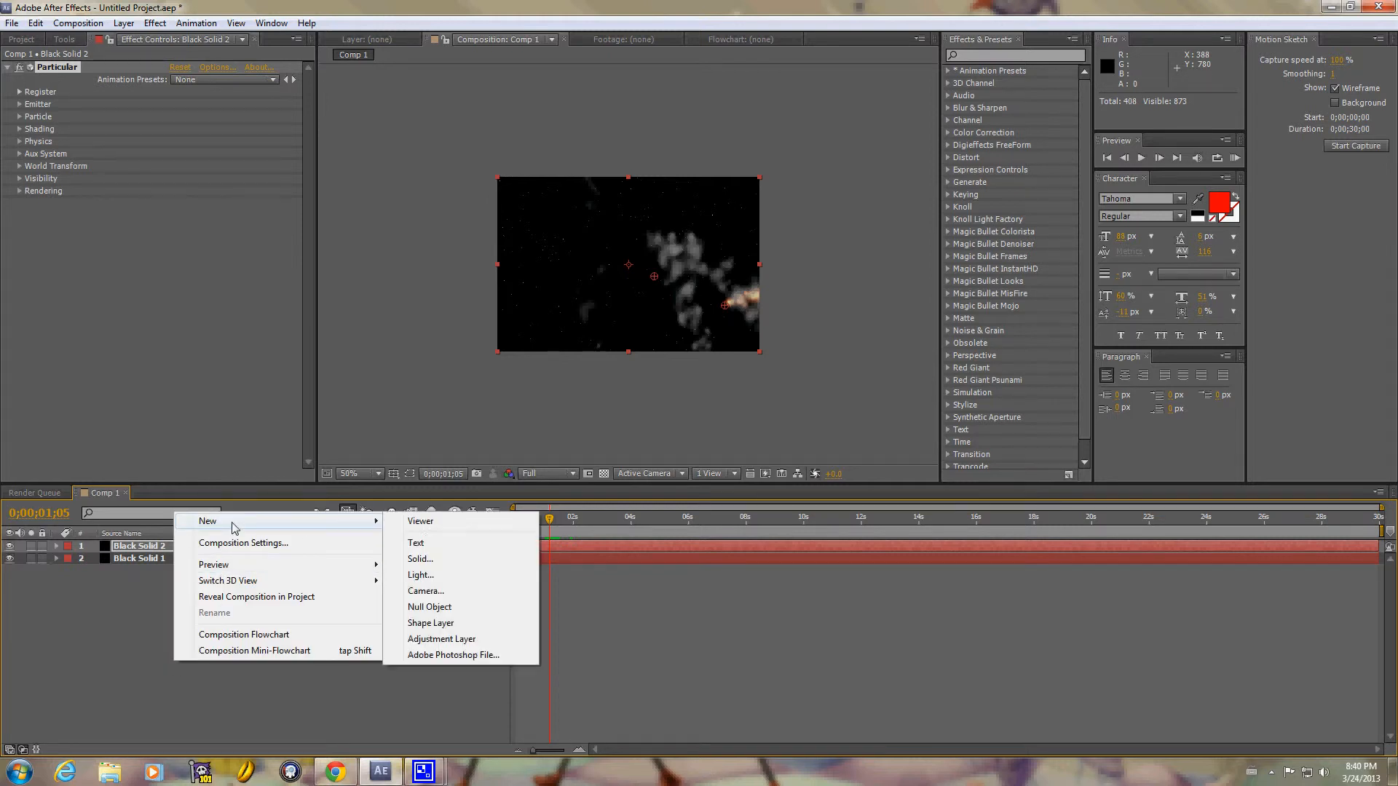
{"action": "left_click", "coordinate": [426, 576]}
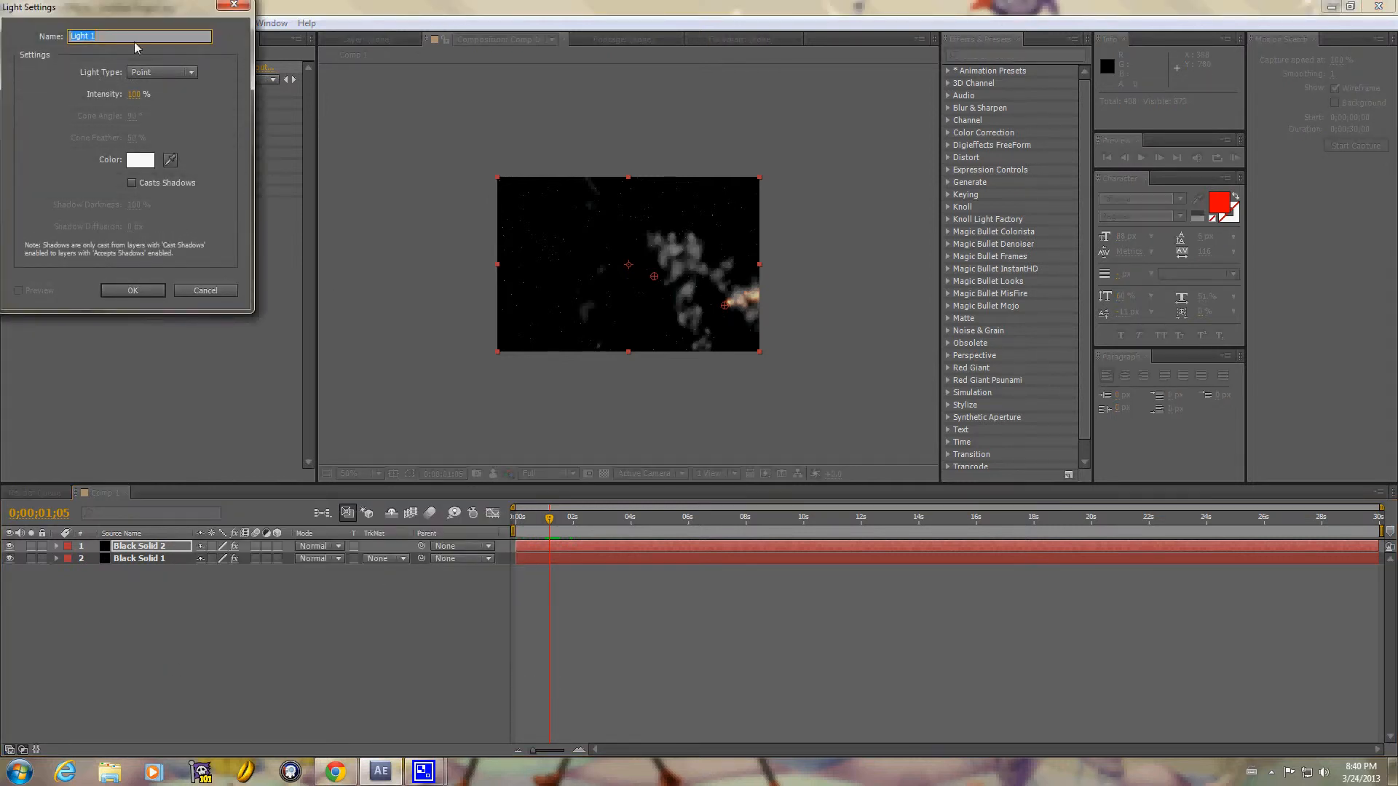
{"action": "type", "text": "Emitter"}
{"action": "left_click", "coordinate": [134, 291]}
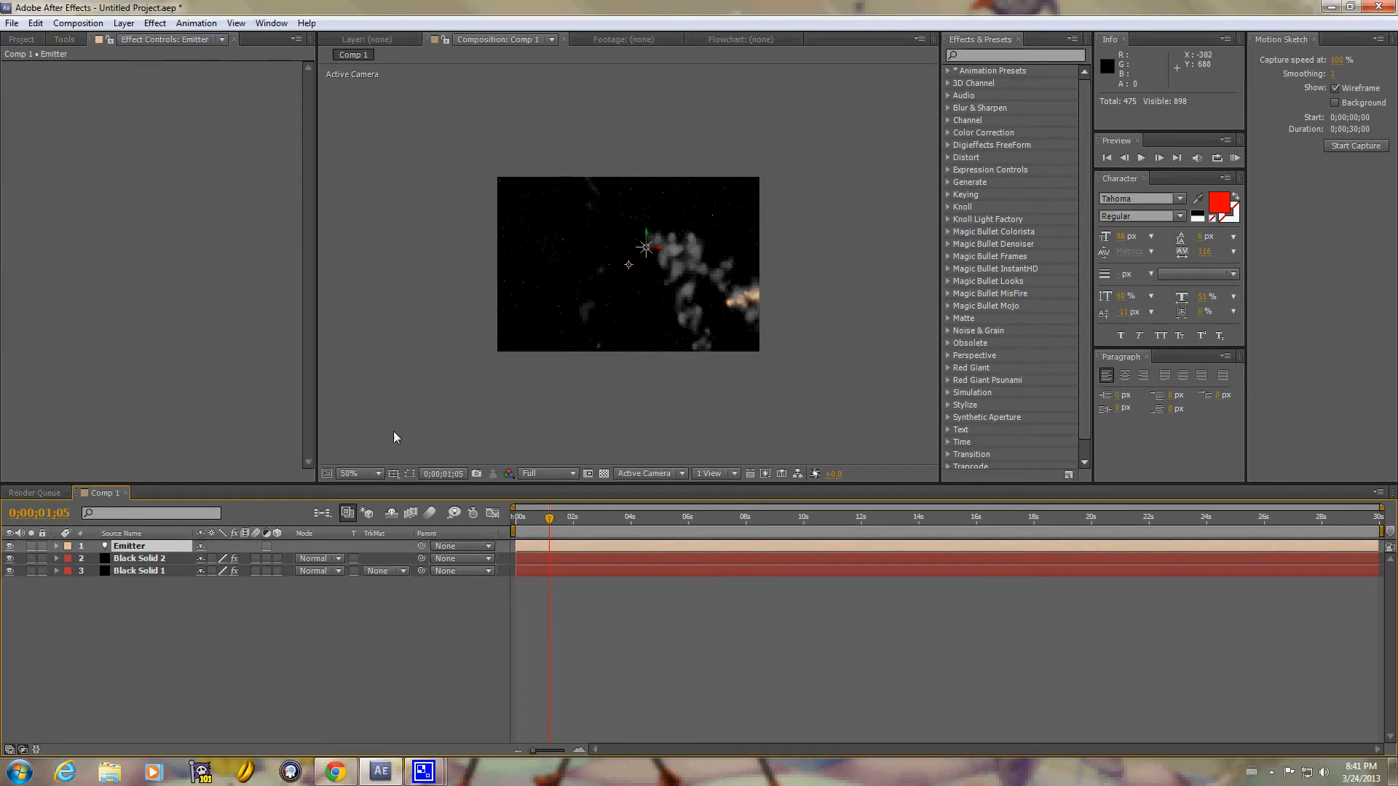
View the composition at 100% and shift the Emitter light along its X axis to just left of the composition's centre
{"action": "left_click", "coordinate": [368, 472]}
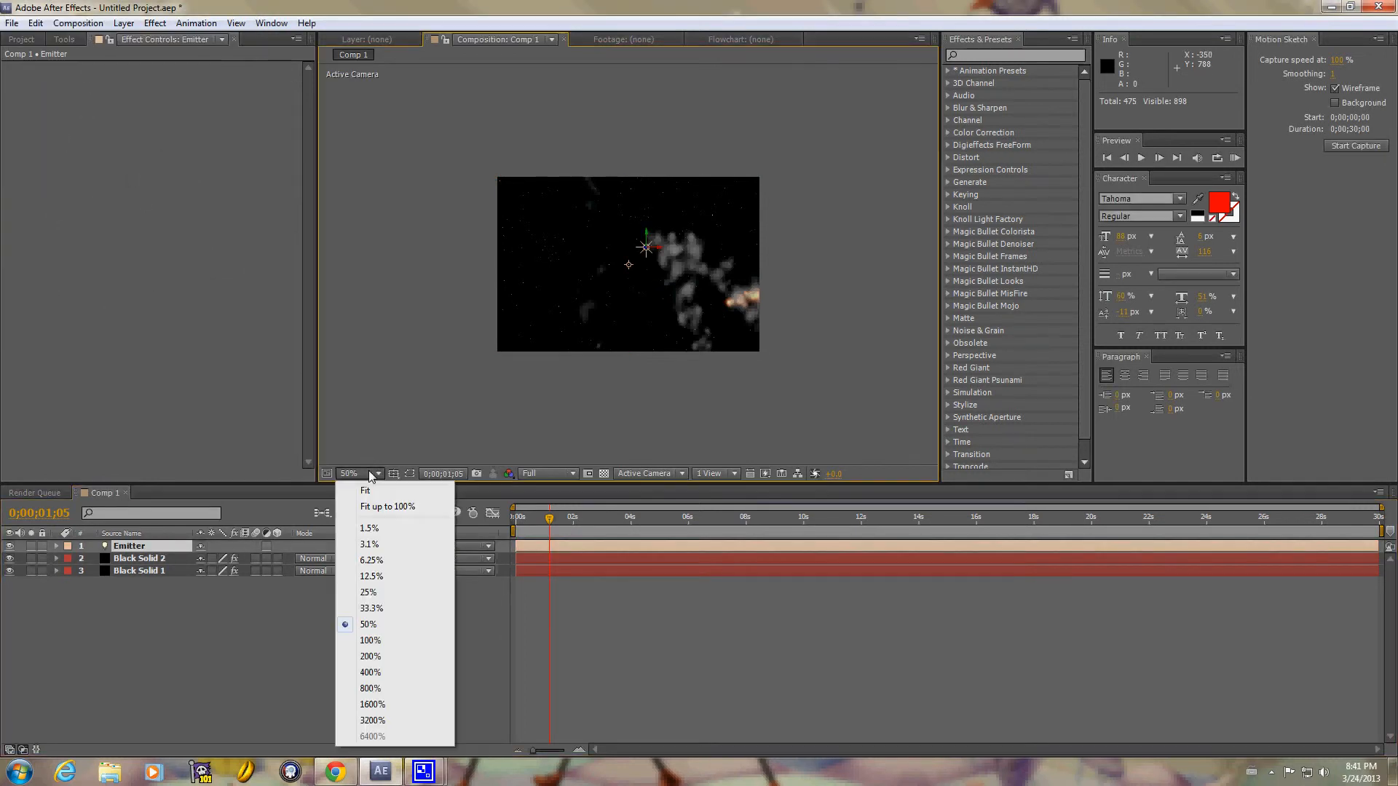
{"action": "left_click", "coordinate": [371, 641]}
{"action": "left_click", "coordinate": [159, 549]}
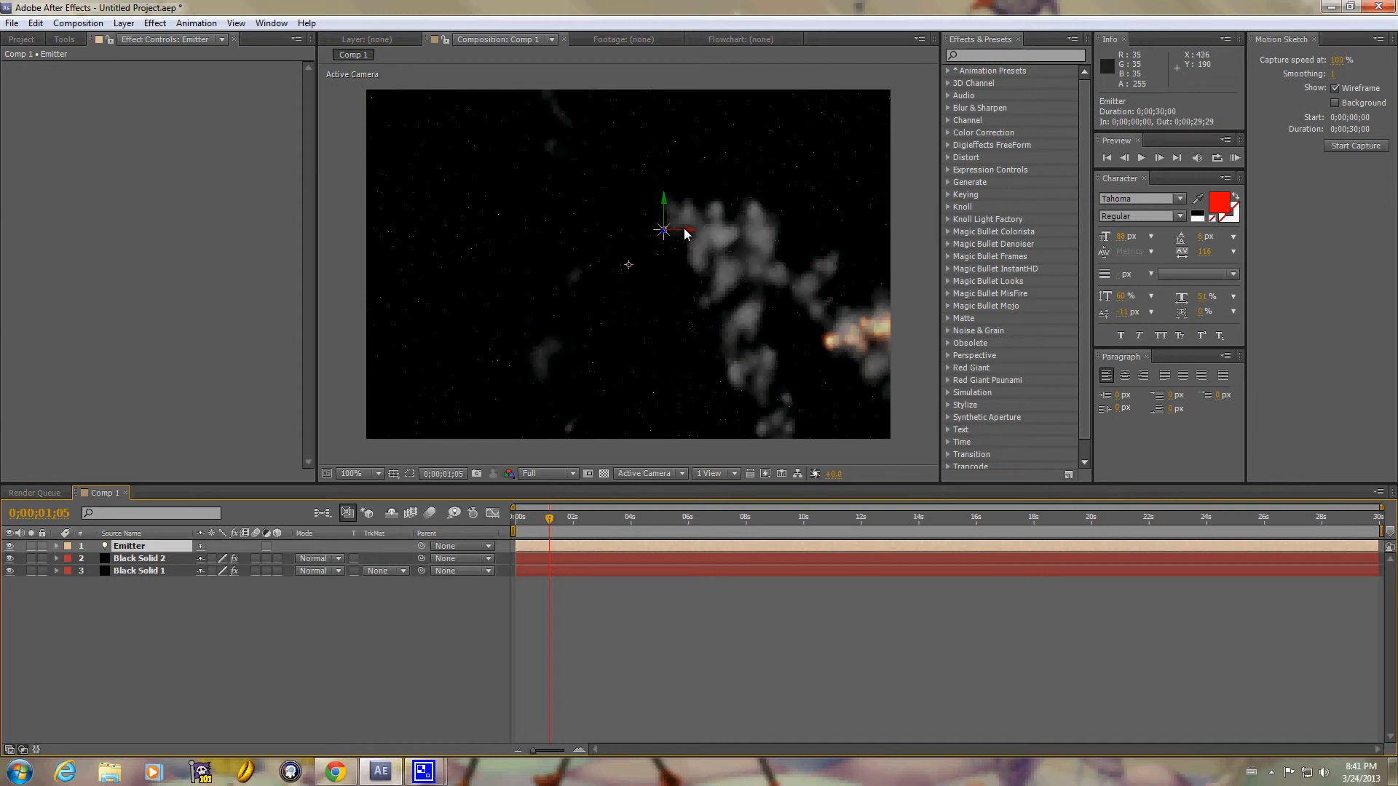
{"action": "left_click_drag", "start_coordinate": [689, 233], "coordinate": [652, 252]}
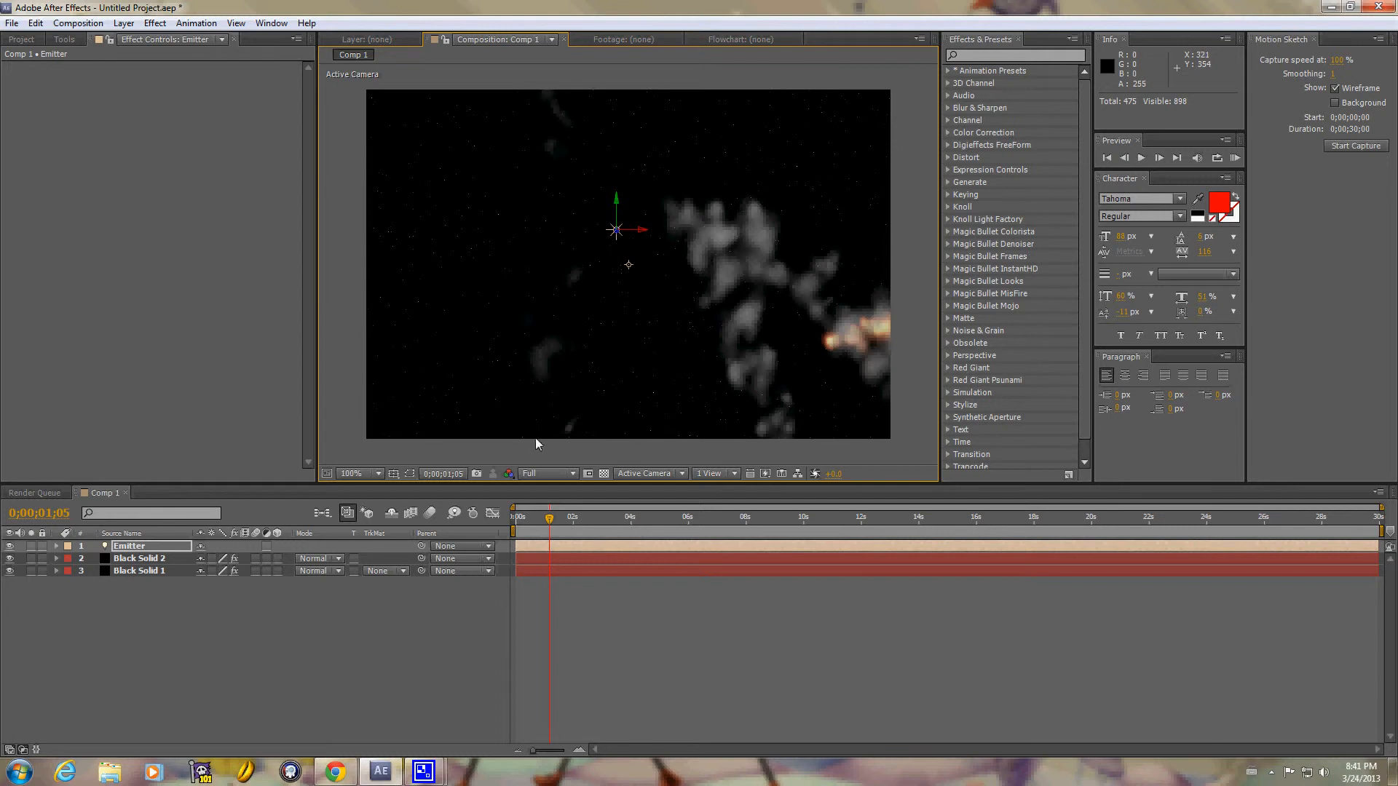
View the composition at 50%, shift the Emitter light past the composition's right edge, and return to 0;00;00;00
{"action": "left_click", "coordinate": [367, 473]}
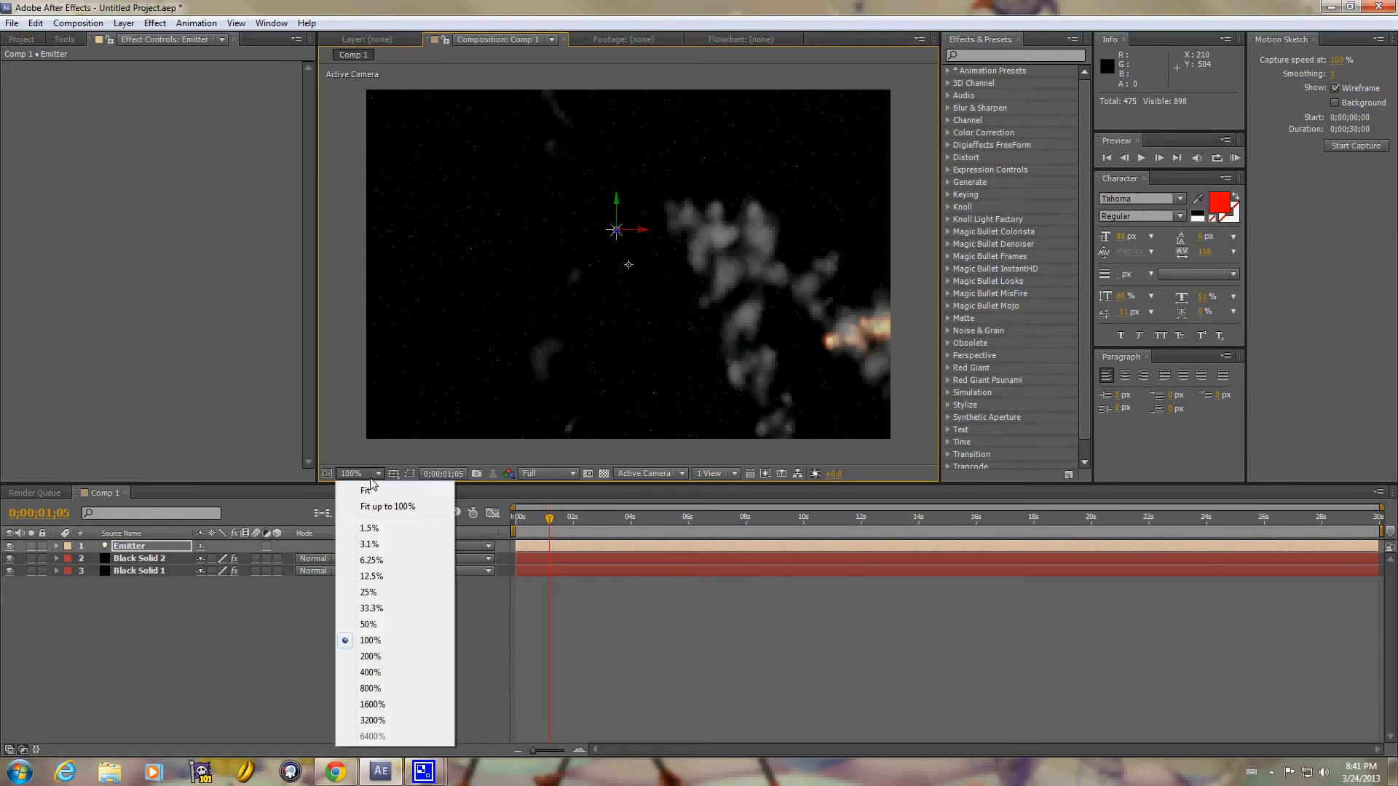
{"action": "left_click", "coordinate": [381, 625]}
{"action": "left_click_drag", "start_coordinate": [640, 248], "coordinate": [765, 250]}
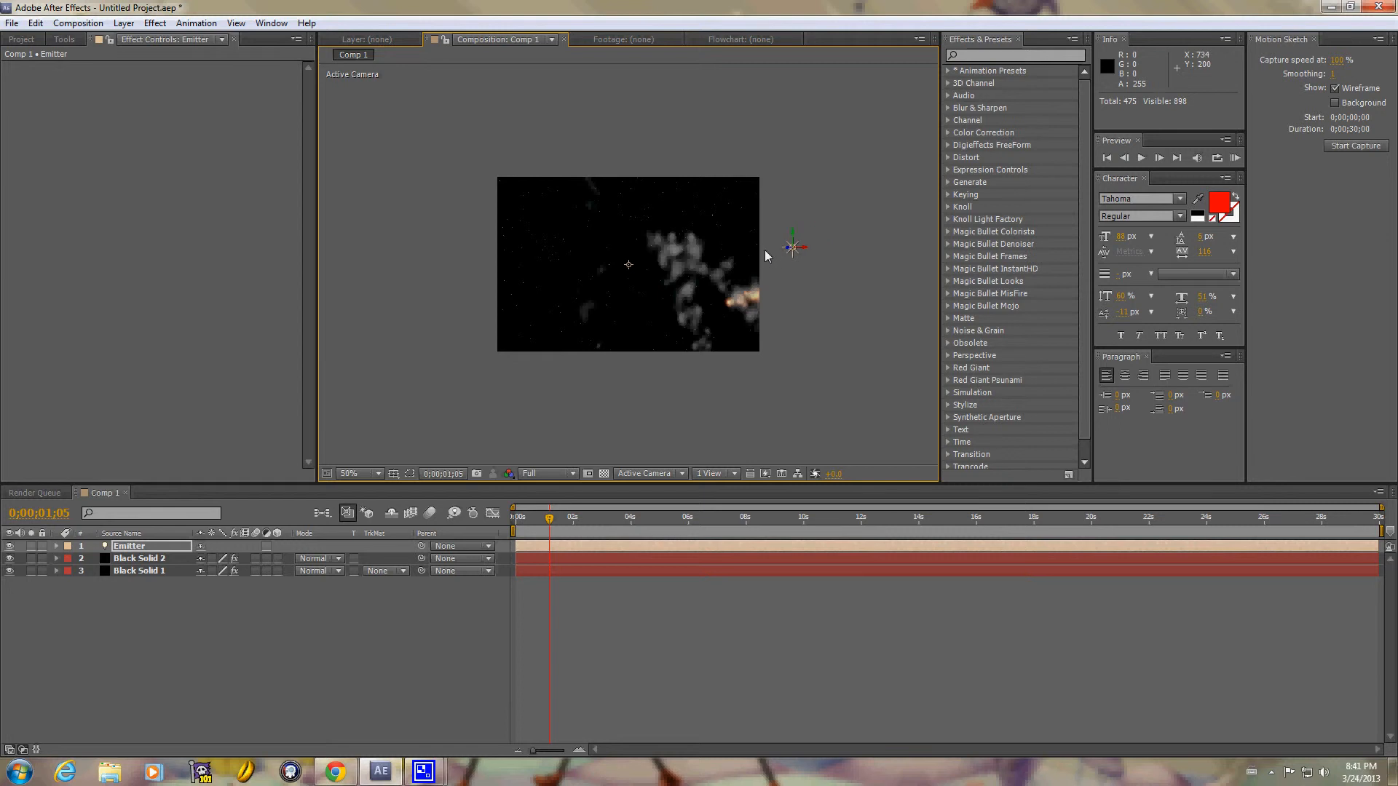
{"action": "left_click_drag", "start_coordinate": [550, 522], "coordinate": [502, 524]}
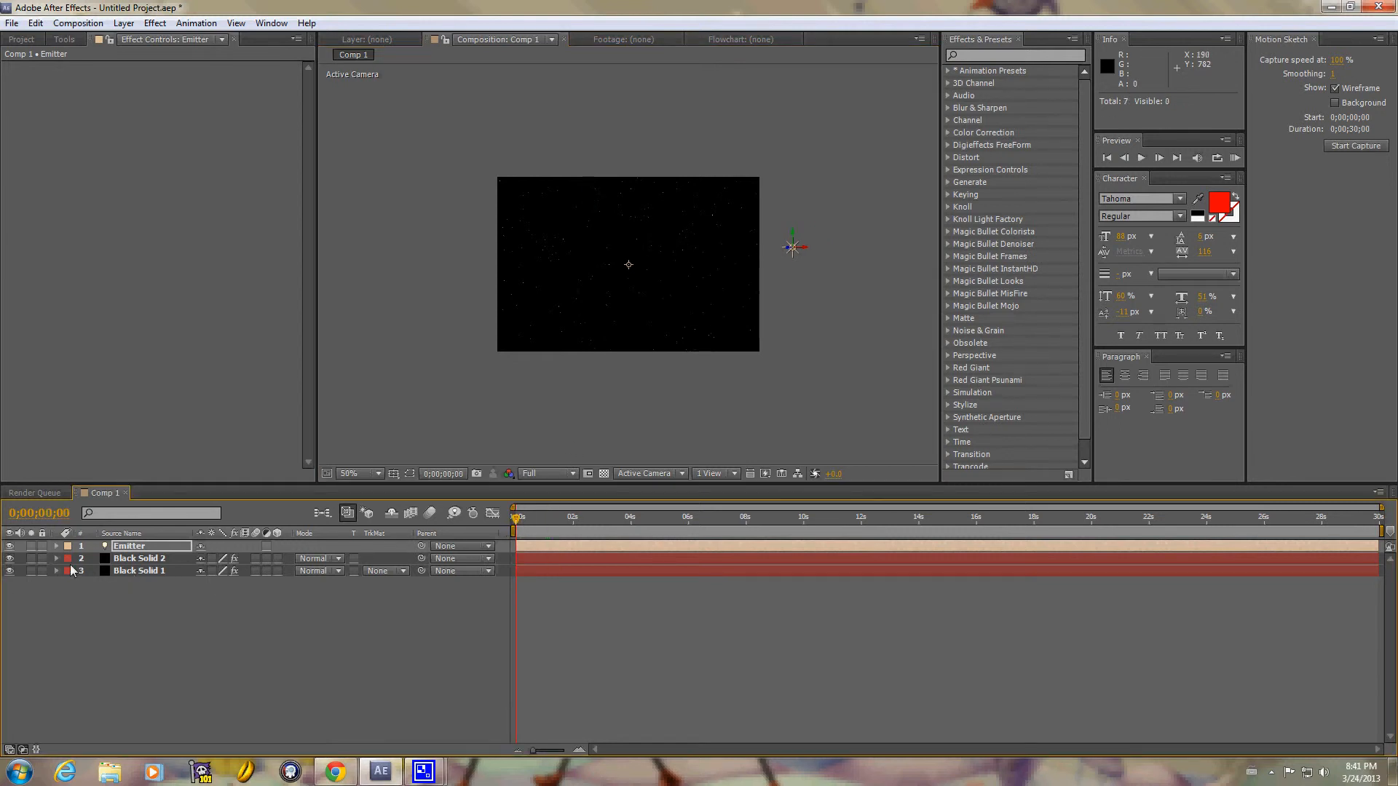
Set the Emitter Type of Particular on Black Solid 2 to Light(s)
{"action": "left_click", "coordinate": [148, 559]}
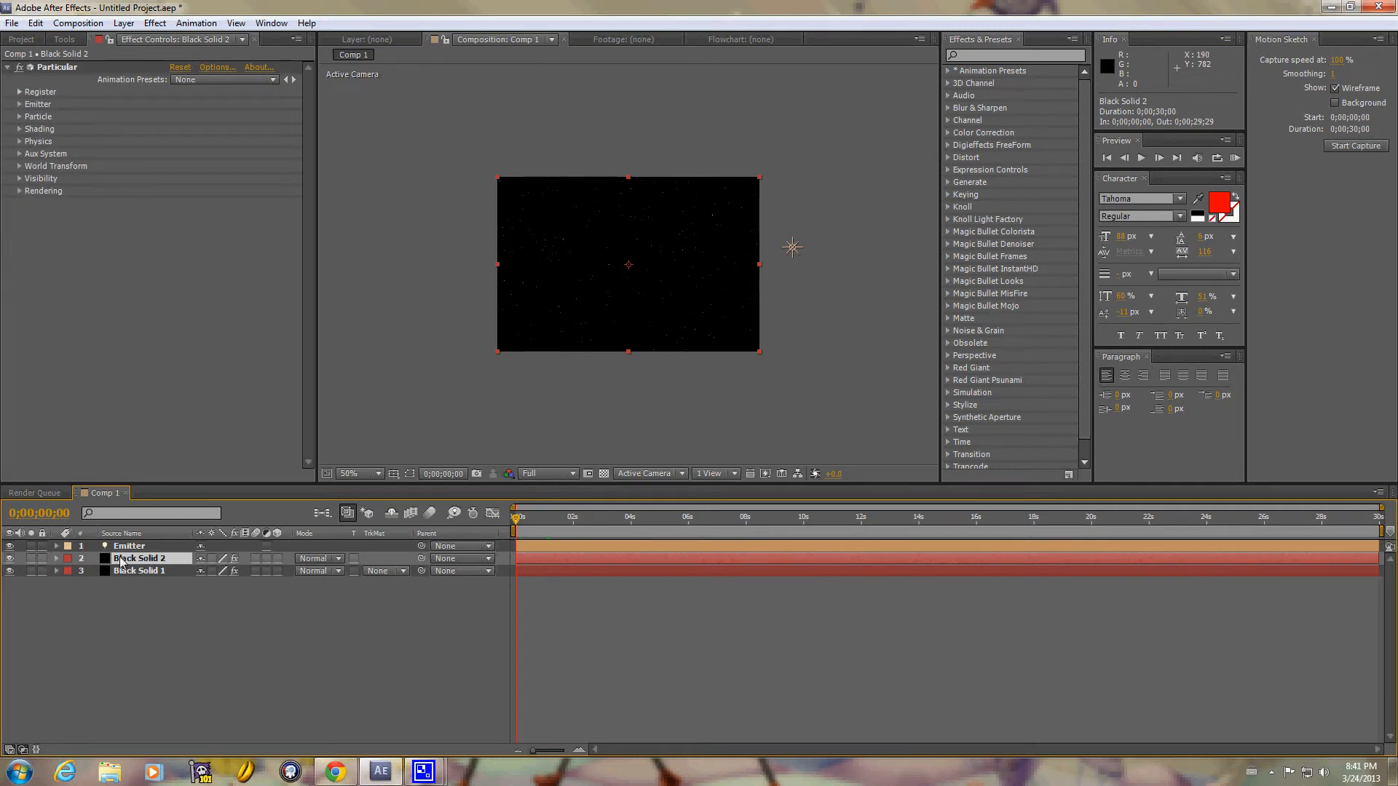
{"action": "left_click", "coordinate": [19, 105]}
{"action": "left_click", "coordinate": [202, 128]}
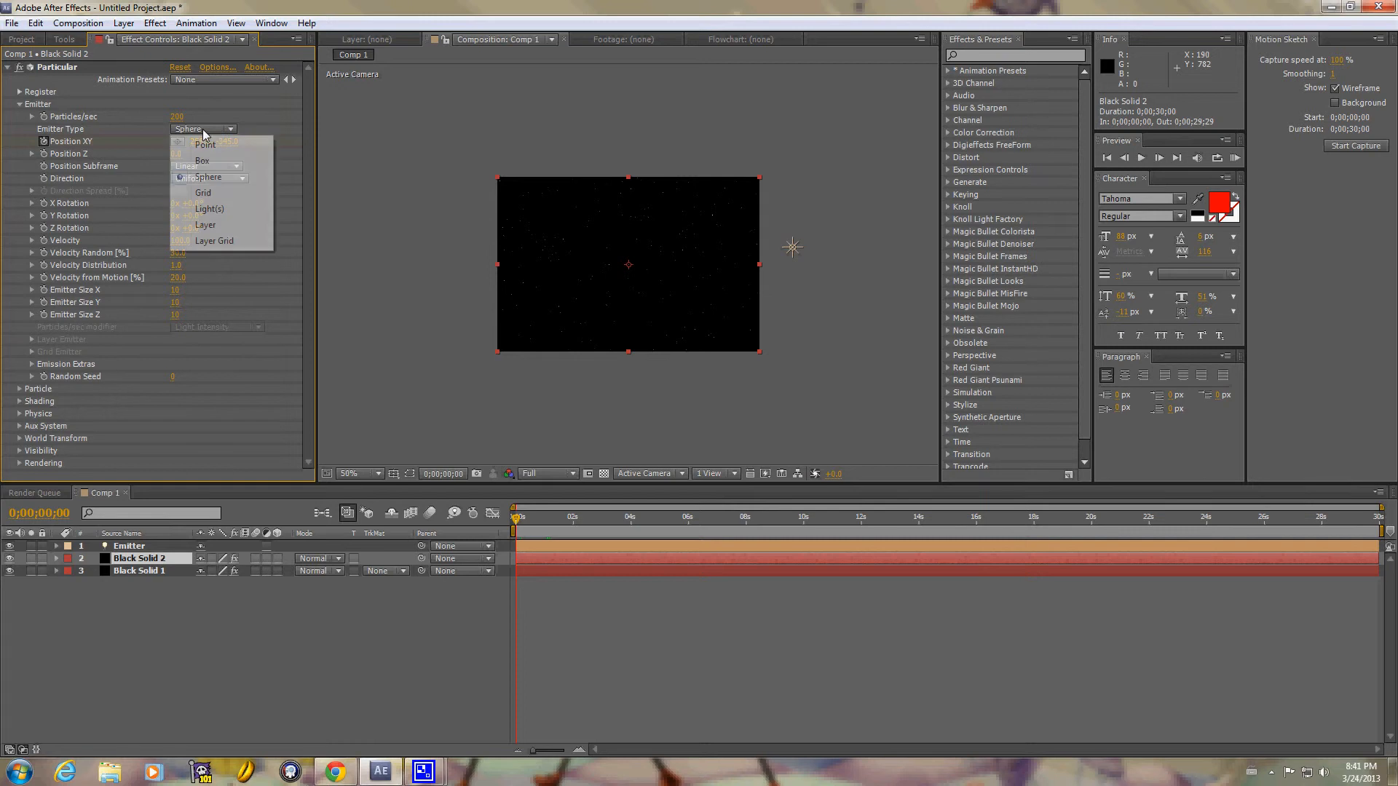
{"action": "left_click", "coordinate": [208, 209]}
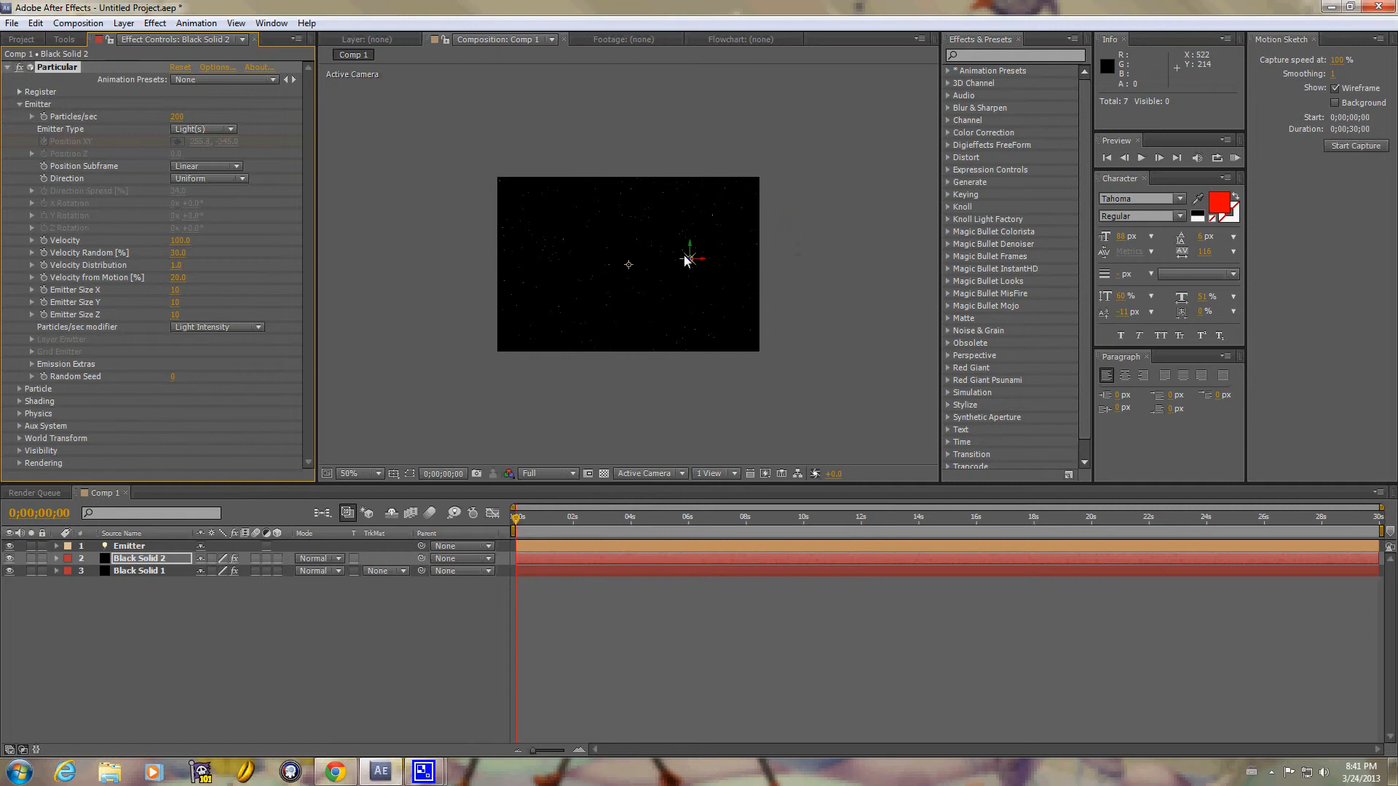
{"action": "left_click", "coordinate": [508, 546]}
{"action": "mouse_move", "coordinate": [517, 521]}
{"action": "left_mouse_down"}
{"action": "mouse_move", "coordinate": [577, 525]}
{"action": "mouse_move", "coordinate": [501, 533]}
{"action": "left_mouse_up"}
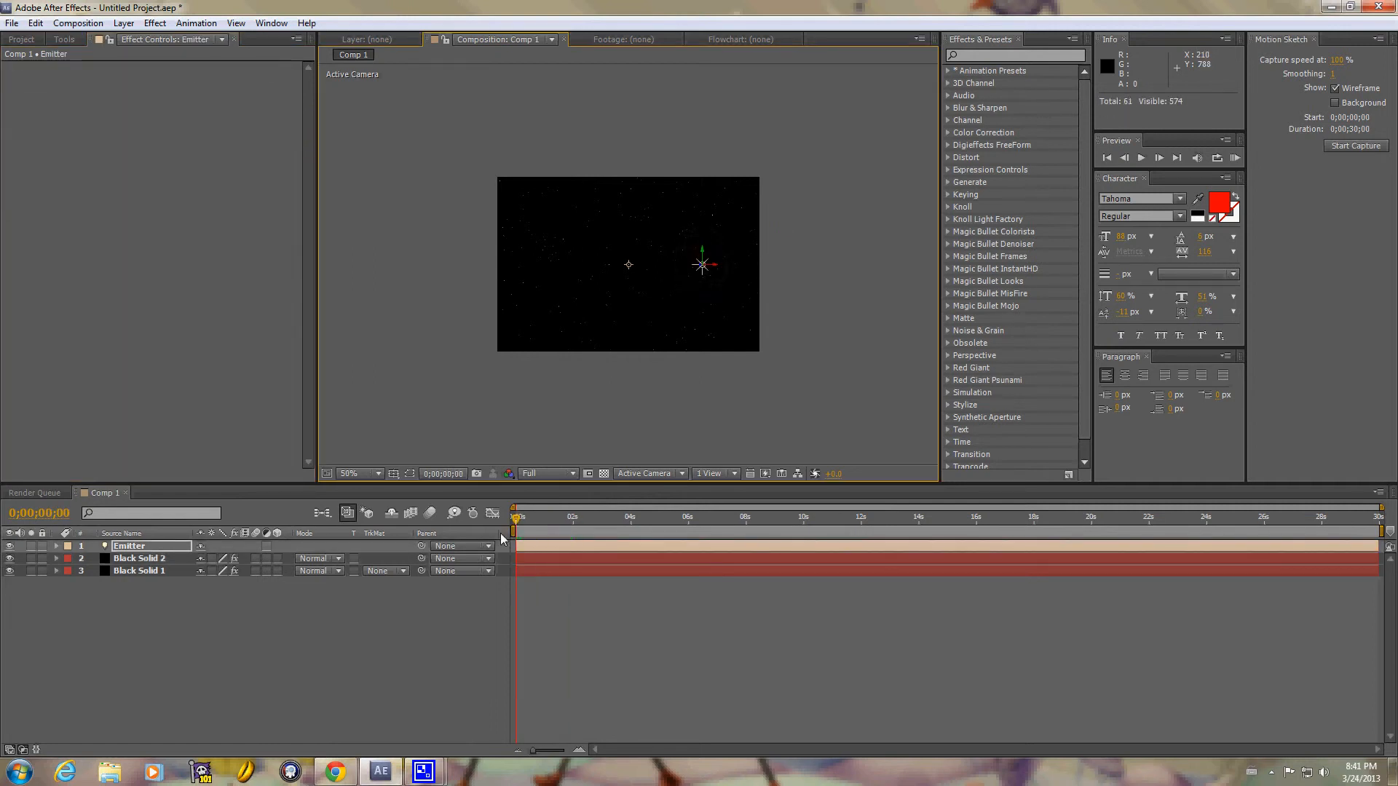
{"action": "left_click_drag", "start_coordinate": [717, 260], "coordinate": [785, 265]}
{"action": "left_click", "coordinate": [35, 22]}
{"action": "left_click", "coordinate": [47, 40]}
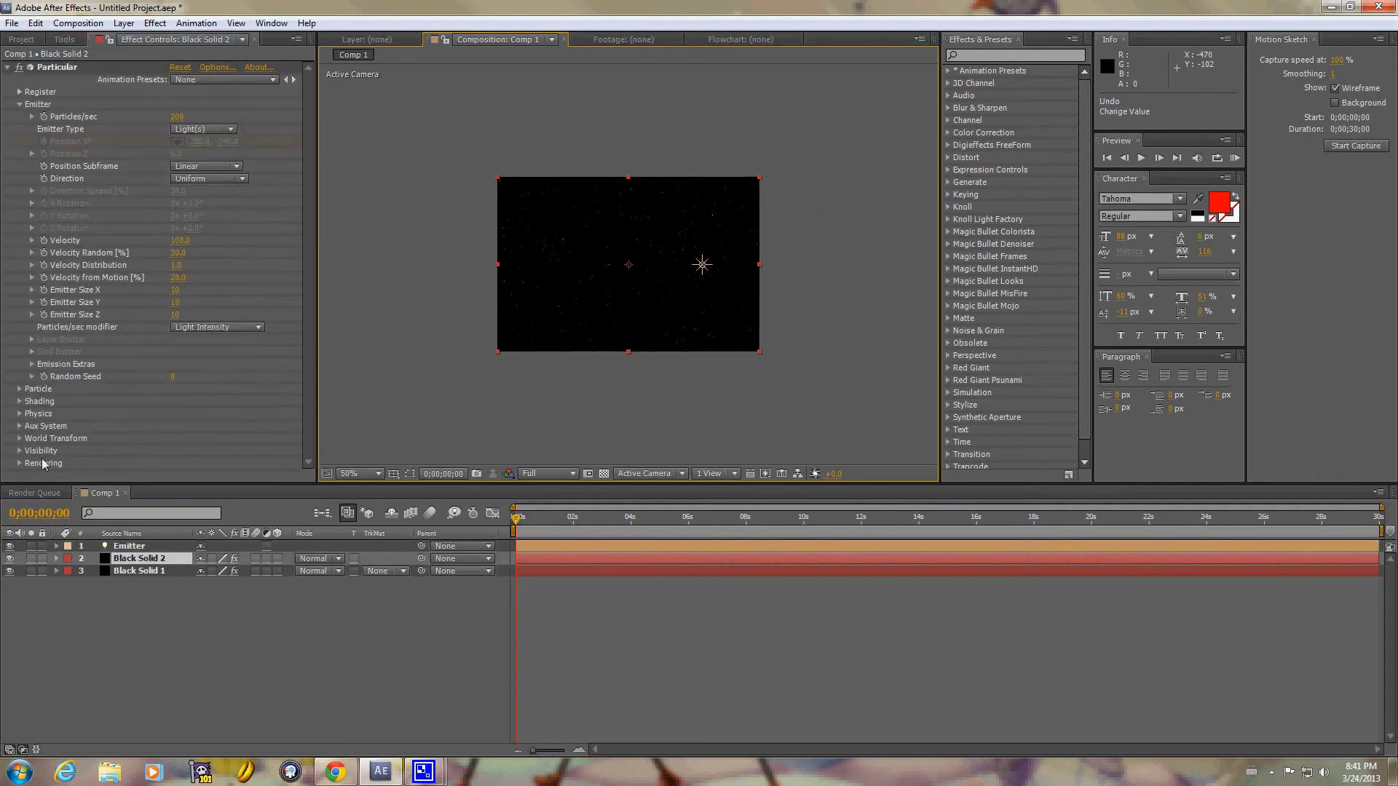
Shift the Emitter light along its X axis well past the composition's right edge, checking the first frames for visible fire
{"action": "left_click", "coordinate": [130, 547]}
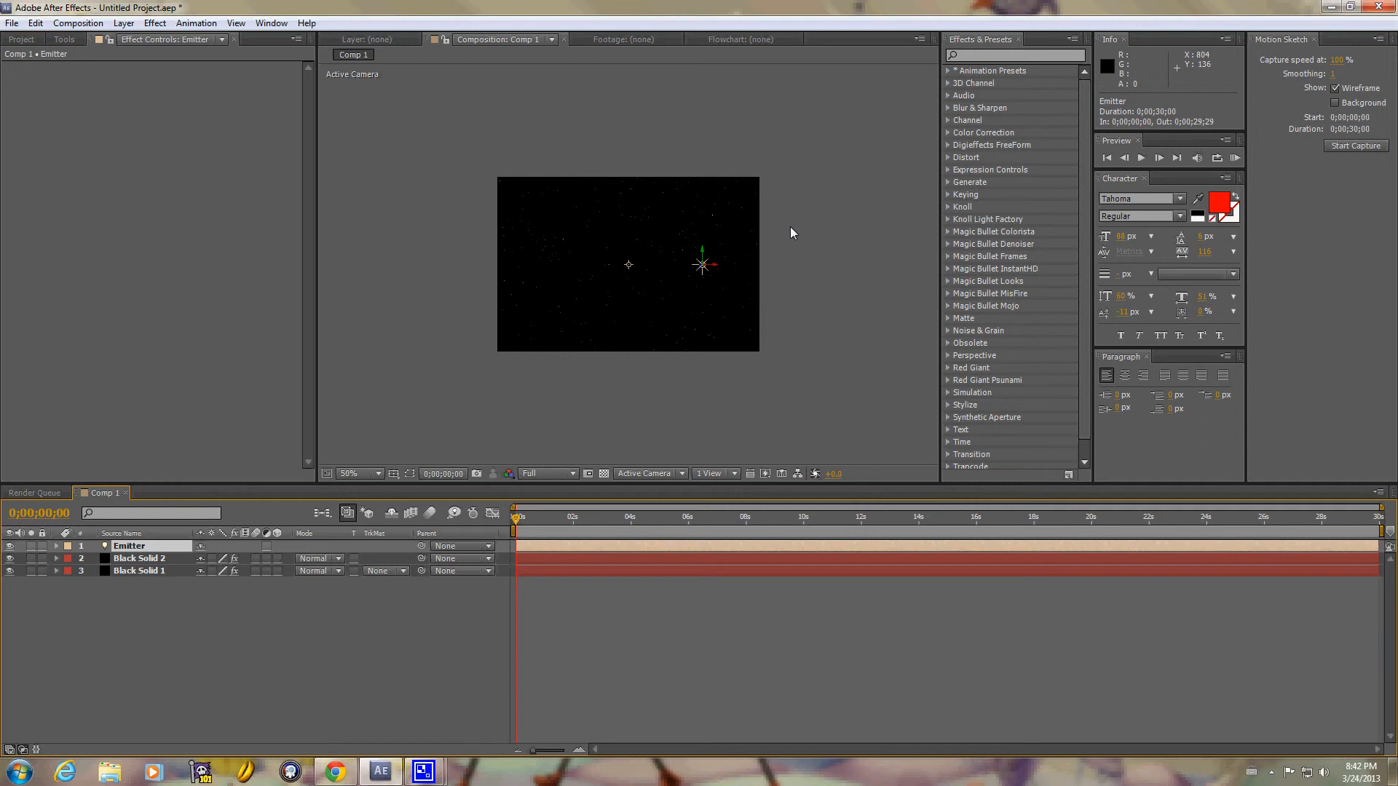
{"action": "left_click_drag", "start_coordinate": [714, 268], "coordinate": [789, 265]}
{"action": "key", "text": "space"}
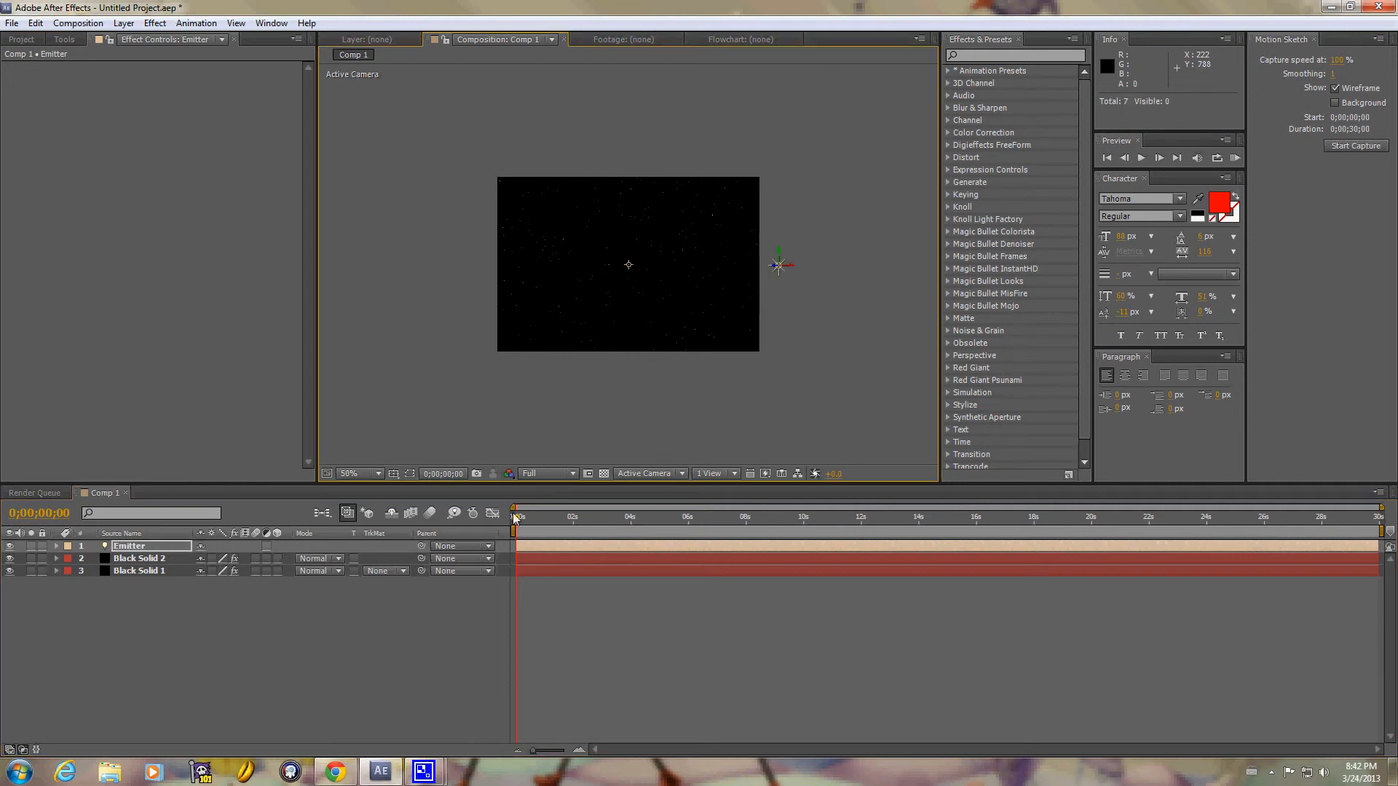
{"action": "left_click_drag", "start_coordinate": [576, 519], "coordinate": [566, 518]}
{"action": "left_click_drag", "start_coordinate": [790, 271], "coordinate": [805, 269]}
{"action": "left_click", "coordinate": [515, 518]}
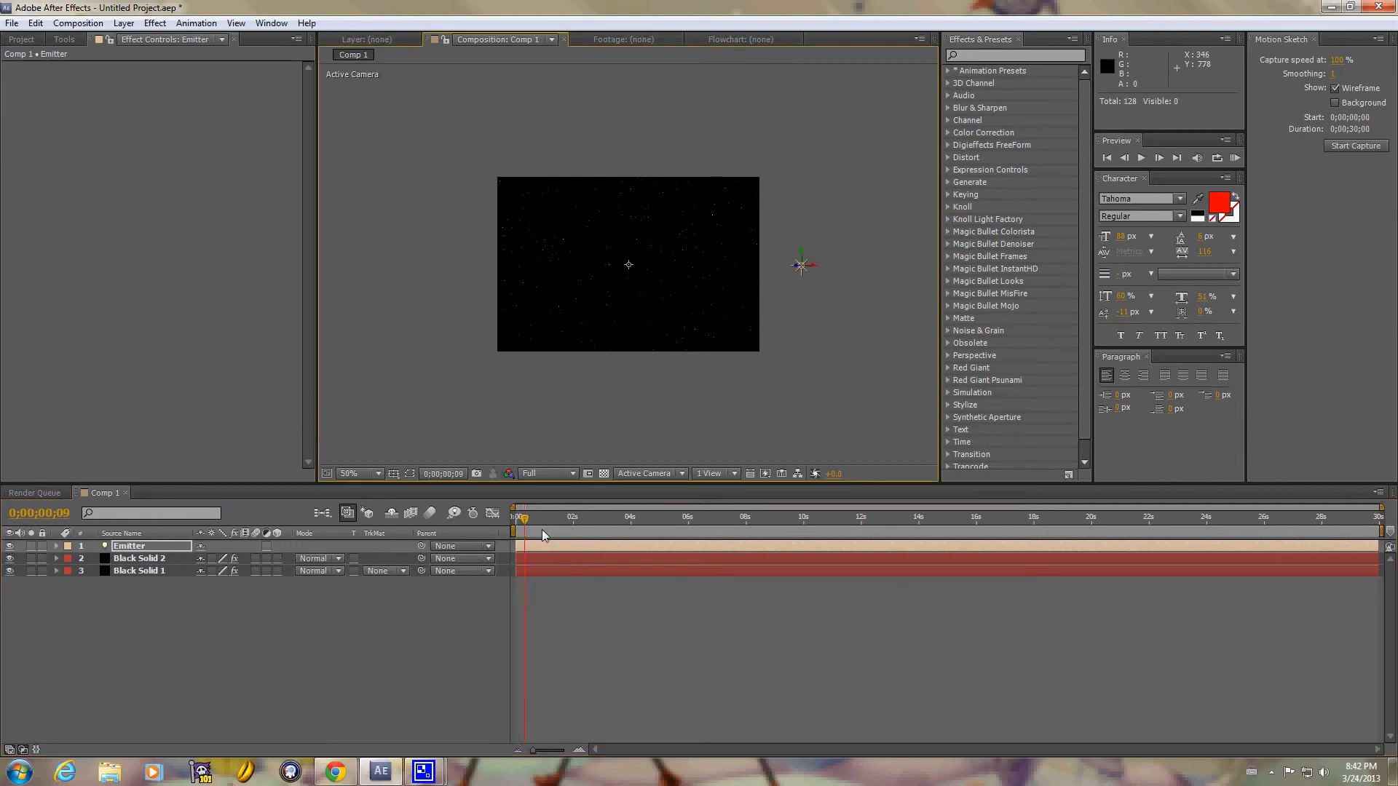
Start animating the Emitter light's Position with a keyframe at 0;00;00;00
{"action": "left_click", "coordinate": [190, 645]}
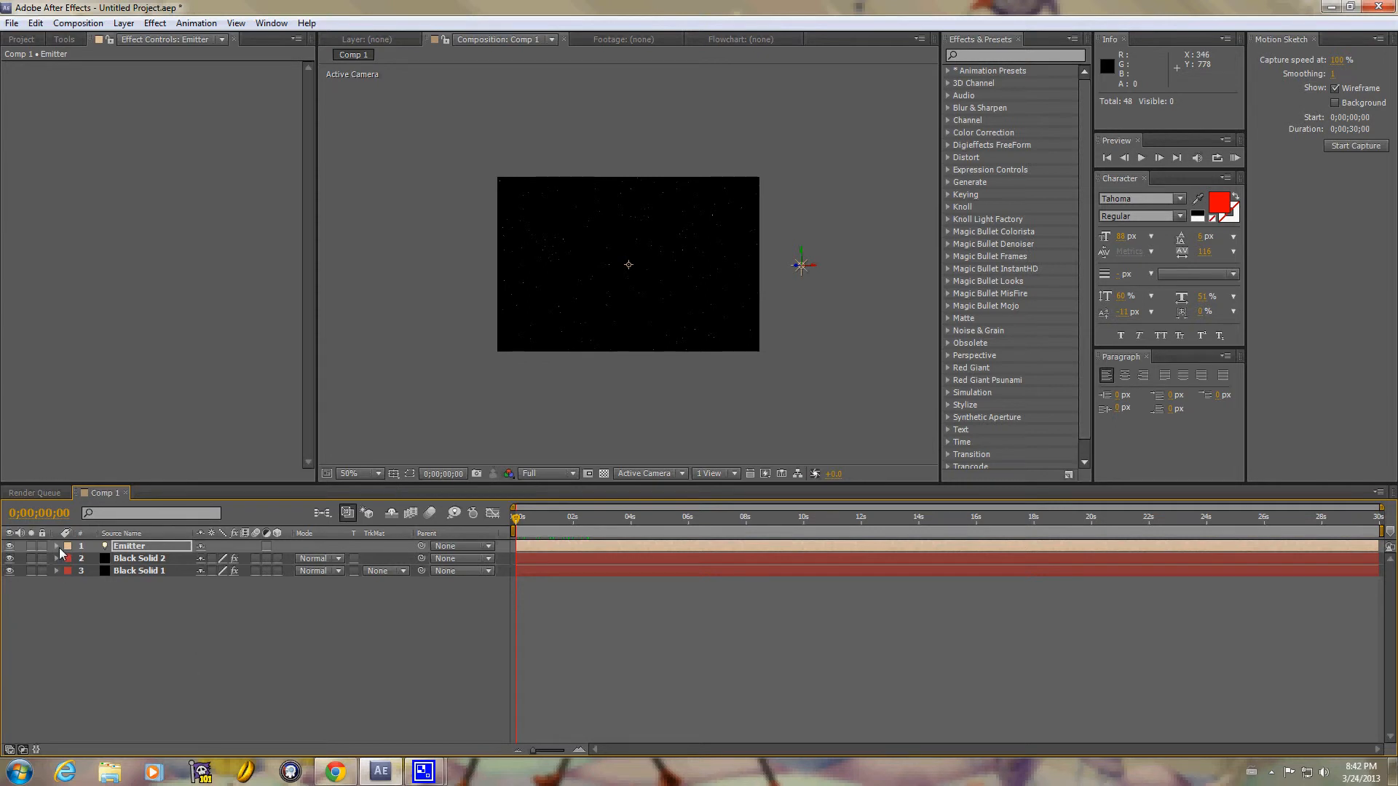
{"action": "left_click", "coordinate": [121, 547]}
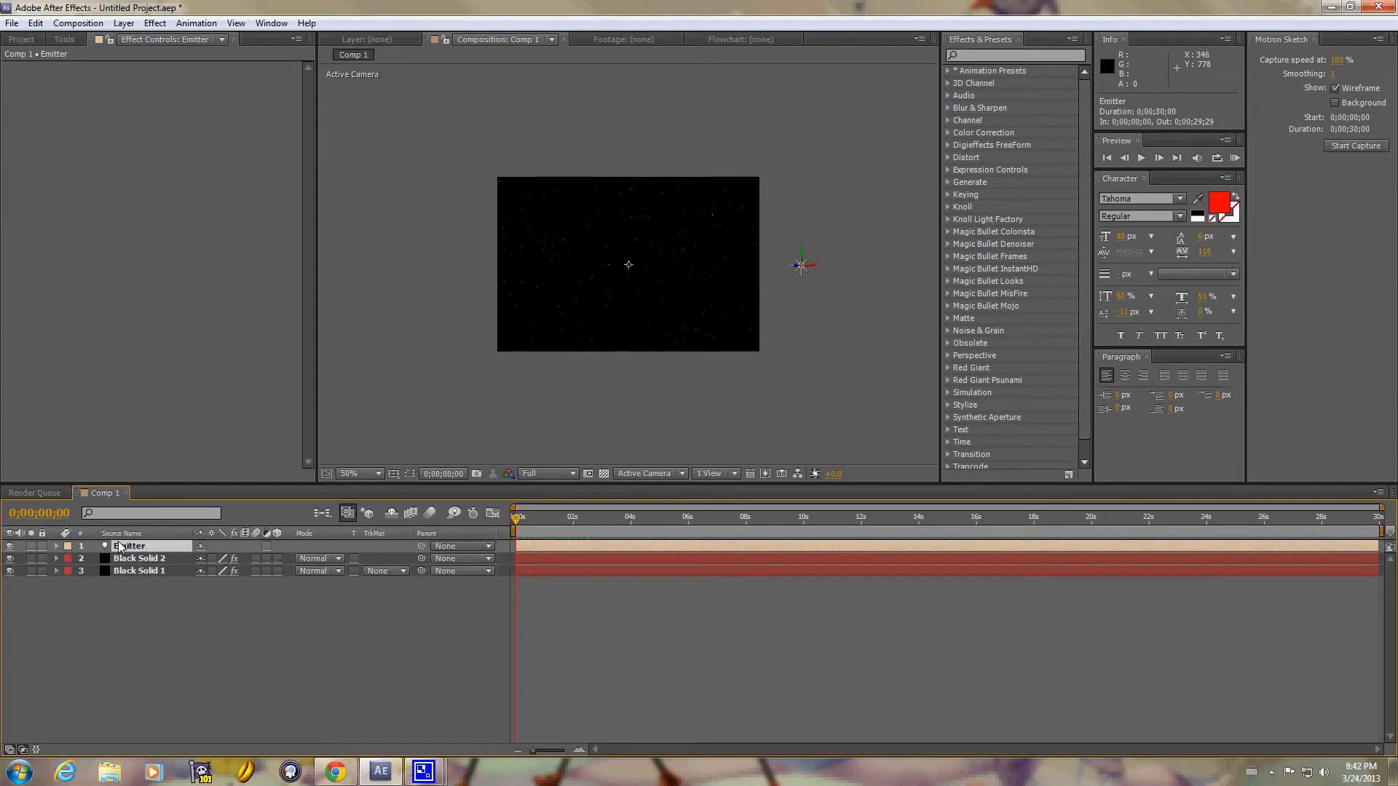
{"action": "left_click", "coordinate": [56, 547]}
{"action": "left_click", "coordinate": [68, 559]}
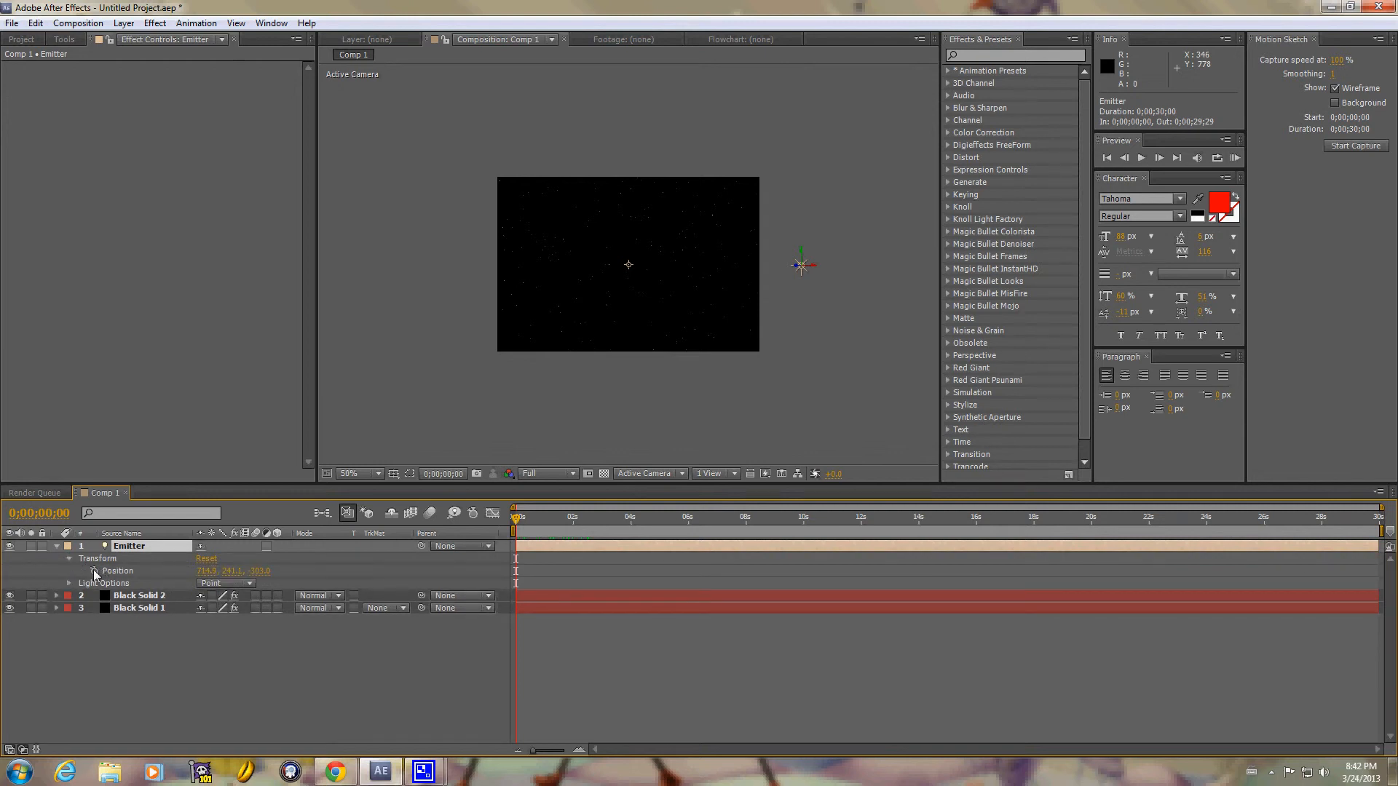
{"action": "left_click", "coordinate": [94, 571]}
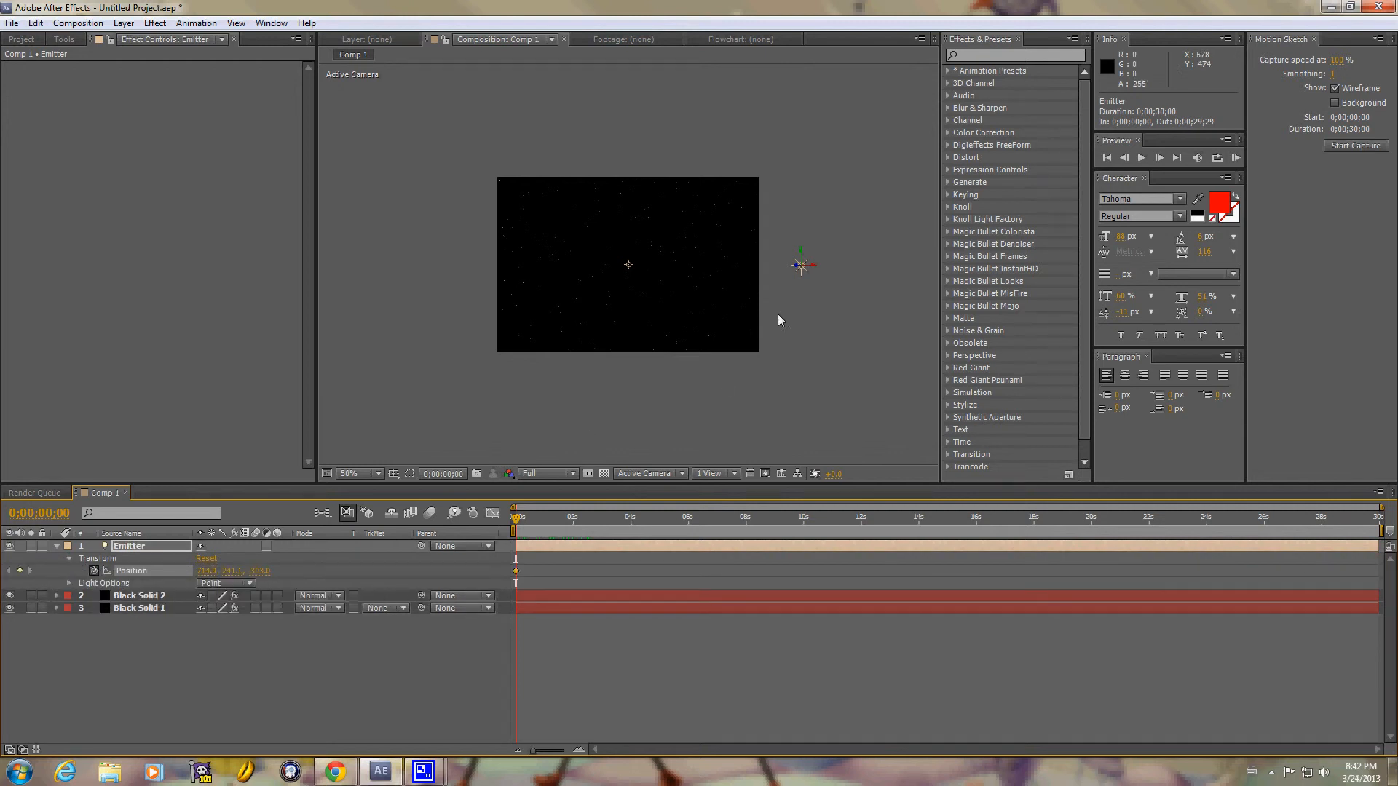
Keyframe the Emitter light past the composition's left edge at 0;00;02;00 and check the fire at 0;00;01;06
{"action": "left_click_drag", "start_coordinate": [518, 526], "coordinate": [583, 524]}
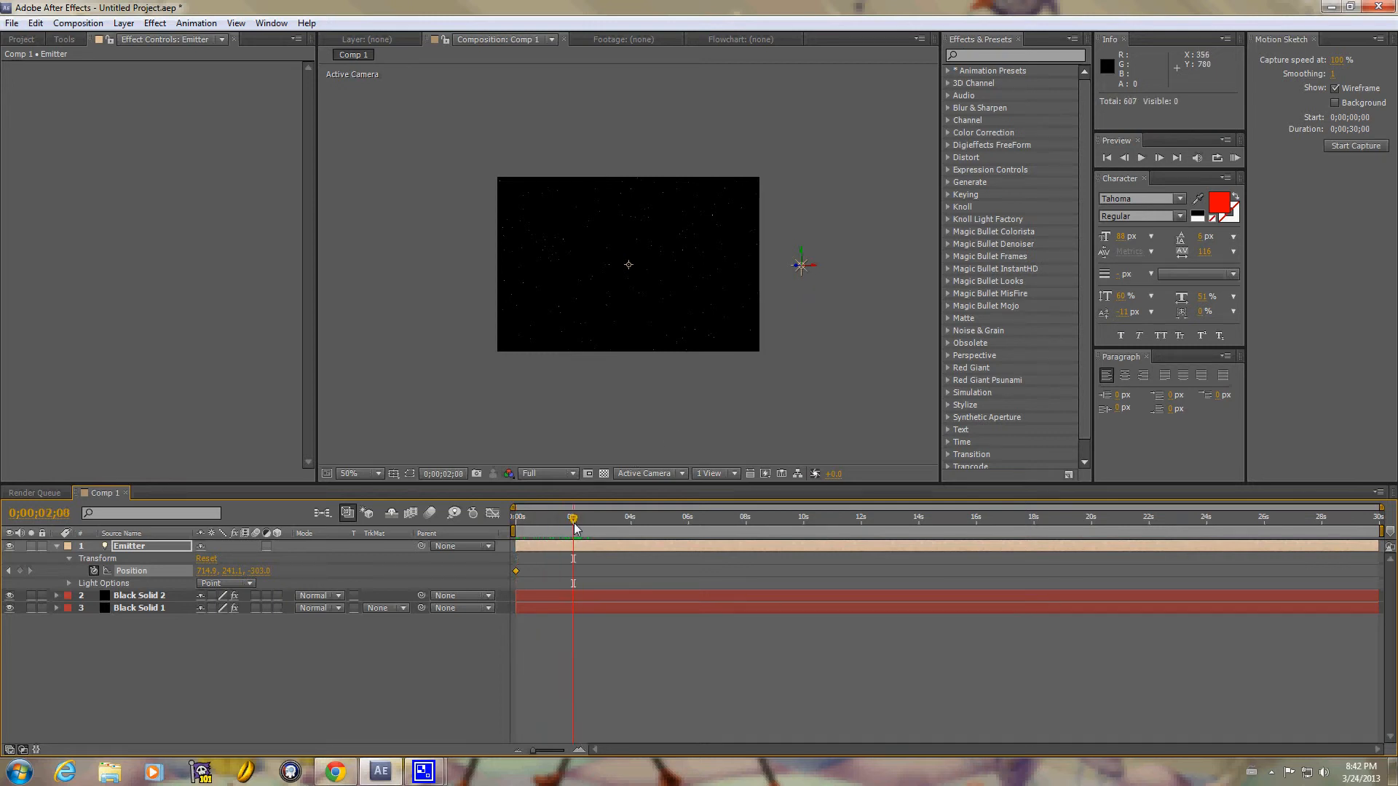
{"action": "left_click_drag", "start_coordinate": [816, 271], "coordinate": [530, 283]}
{"action": "mouse_move", "coordinate": [574, 522]}
{"action": "left_mouse_down"}
{"action": "mouse_move", "coordinate": [501, 530]}
{"action": "mouse_move", "coordinate": [573, 532]}
{"action": "mouse_move", "coordinate": [550, 532]}
{"action": "left_mouse_up"}
View the composition at 100% and enlarge its viewing area in height and width
{"action": "left_click", "coordinate": [382, 480]}
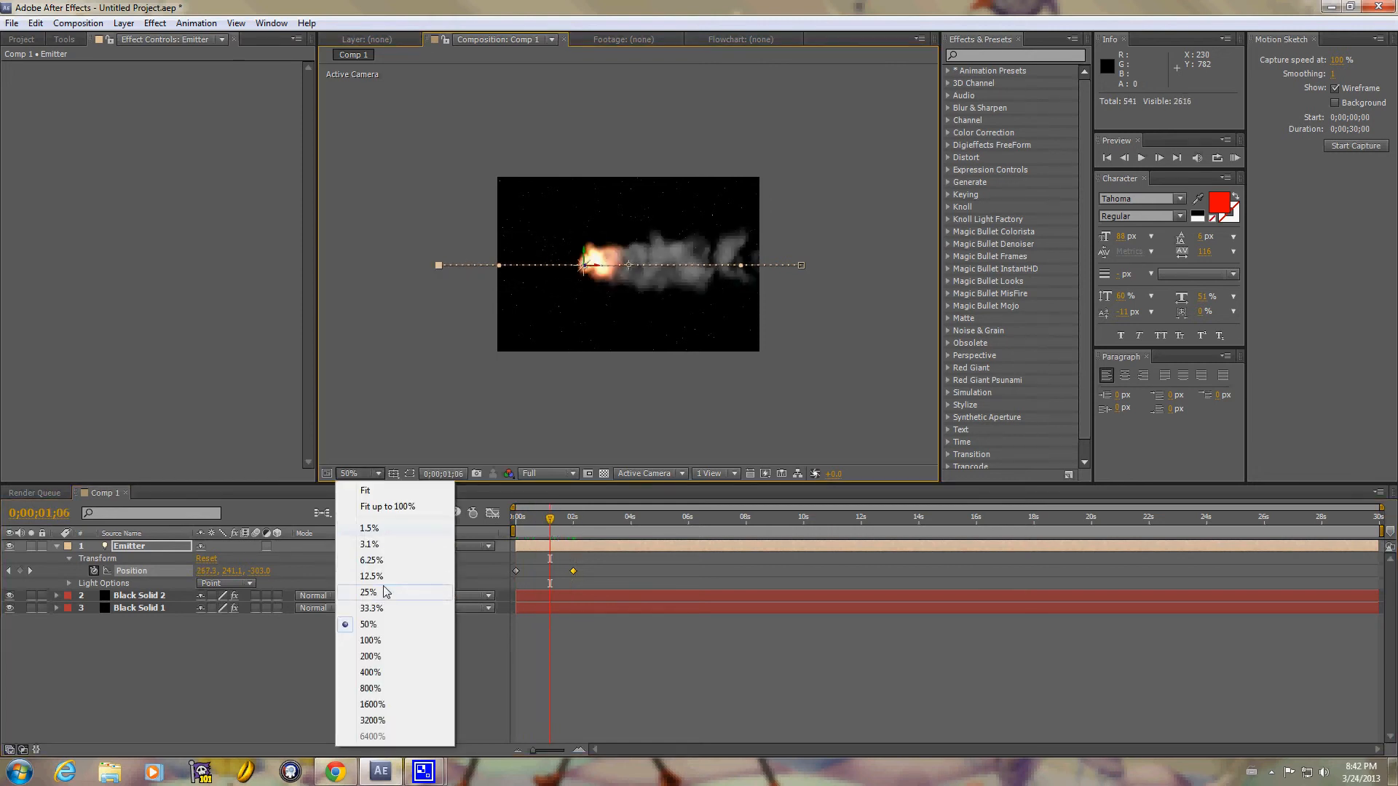
{"action": "left_click", "coordinate": [400, 640]}
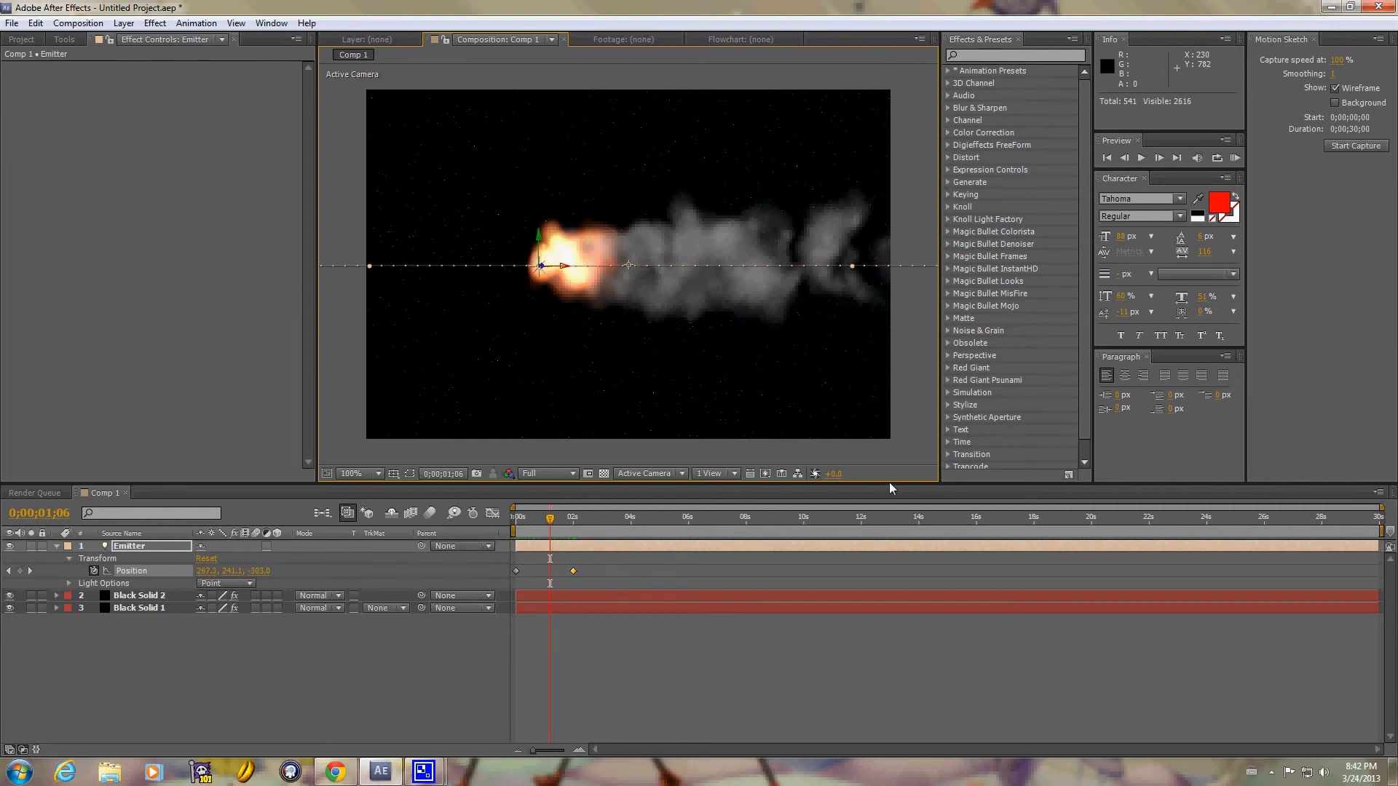
{"action": "left_click_drag", "start_coordinate": [889, 483], "coordinate": [893, 515]}
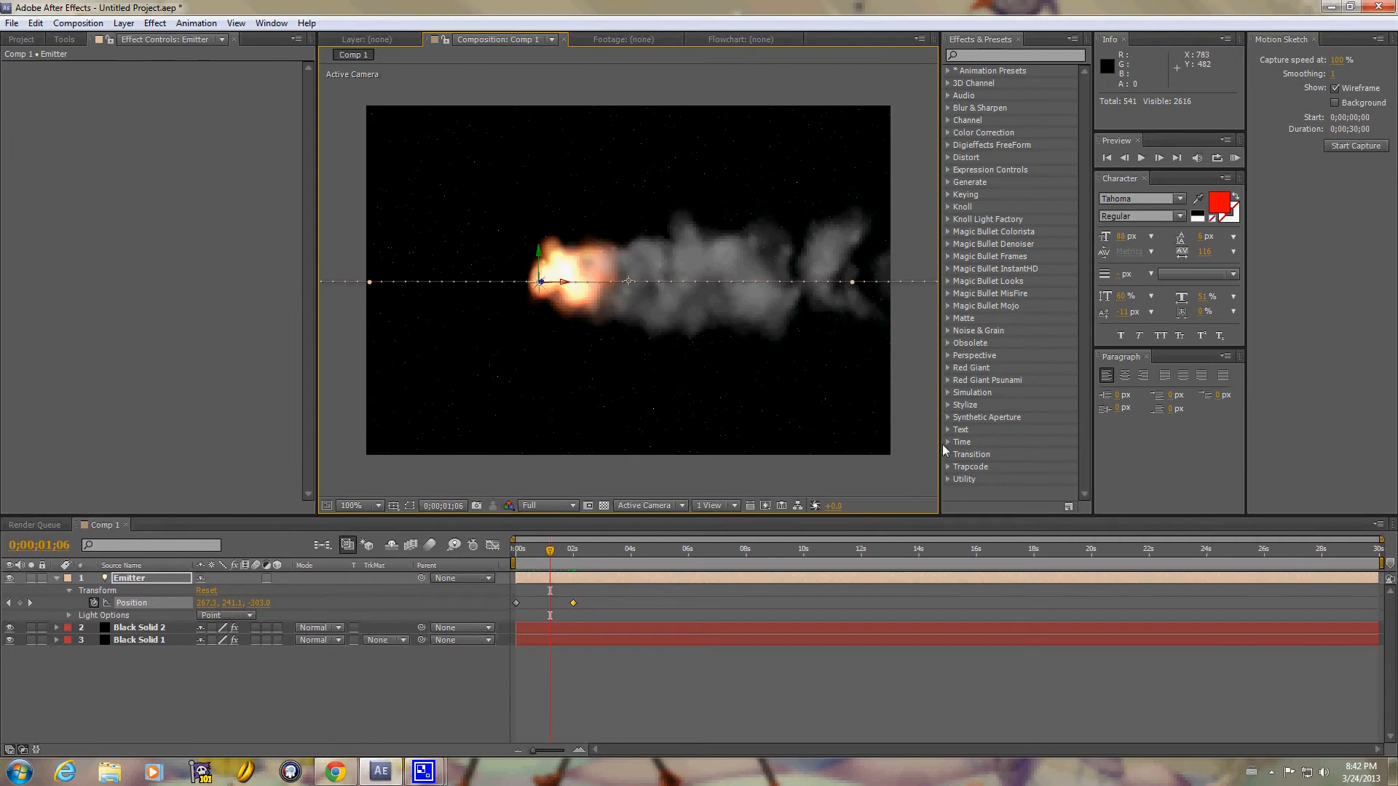
{"action": "mouse_move", "coordinate": [316, 425]}
{"action": "left_mouse_down"}
{"action": "mouse_move", "coordinate": [260, 430]}
{"action": "mouse_move", "coordinate": [289, 429]}
{"action": "left_mouse_up"}
Preview the moving fireball animation from 0;00;00;00
{"action": "left_click_drag", "start_coordinate": [550, 555], "coordinate": [479, 561]}
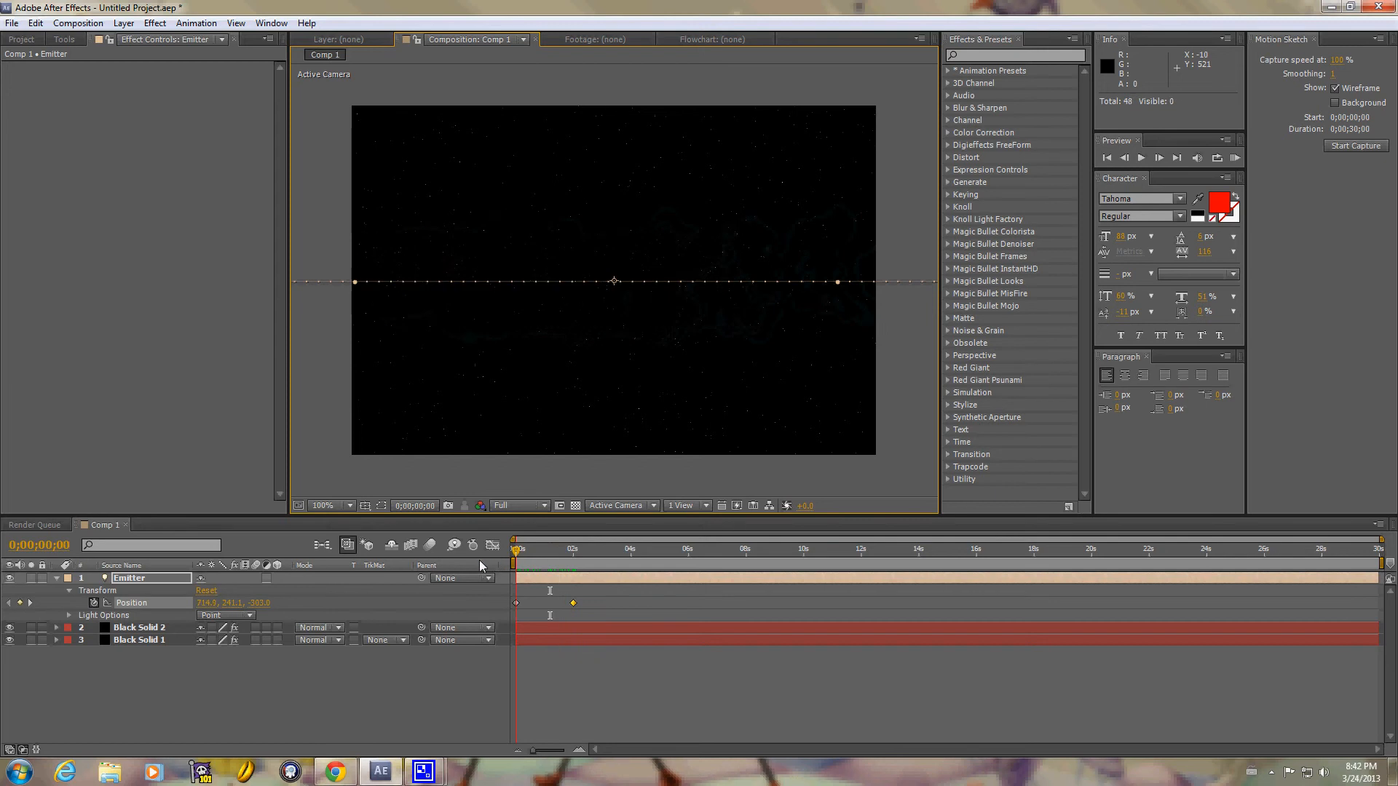
{"action": "key", "text": "KP_0"}
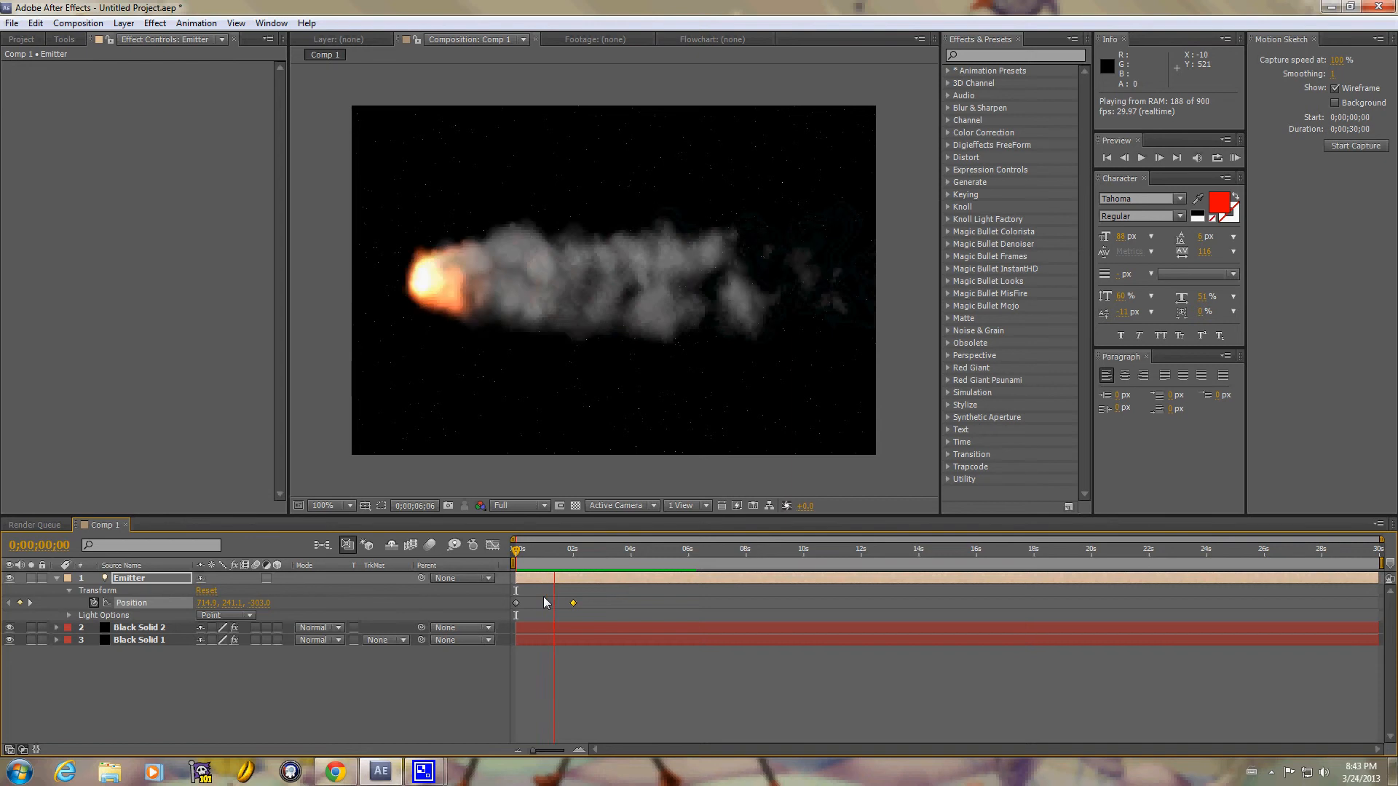
{"action": "key", "text": "space"}
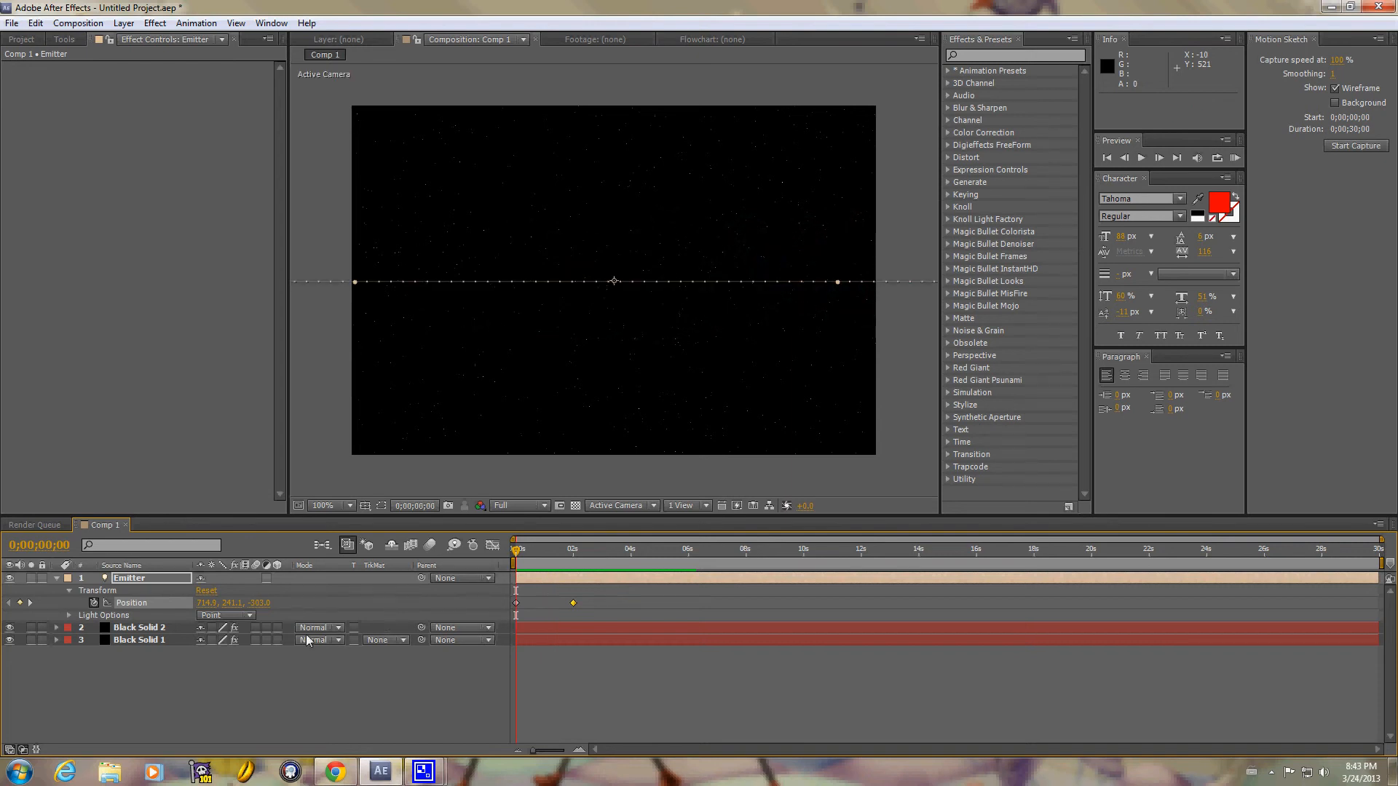
Set Particular's Particles/sec to 165 and Velocity to 15 on Black Solid 2, checking the trail at 0;00;01;07
{"action": "left_click", "coordinate": [152, 630]}
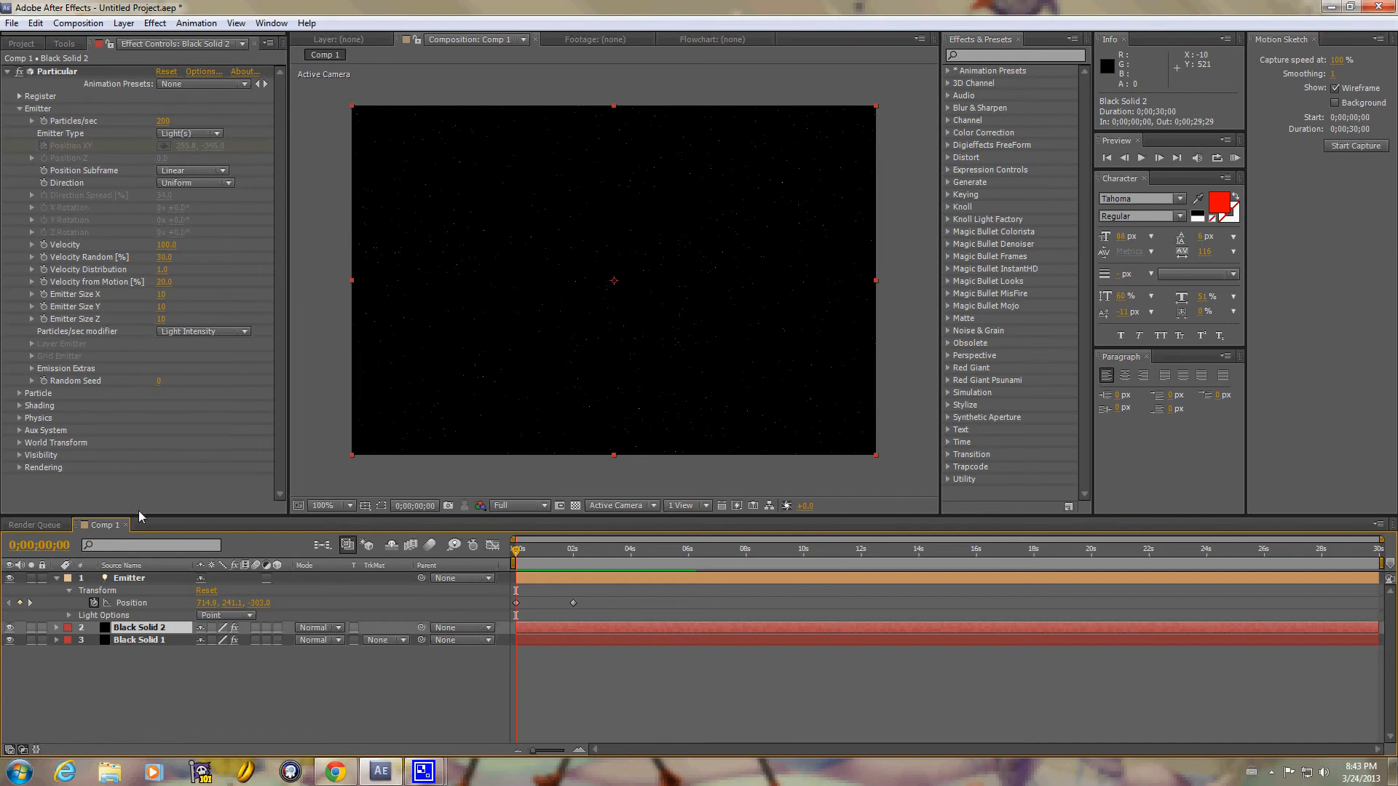
{"action": "left_click_drag", "start_coordinate": [519, 560], "coordinate": [547, 559]}
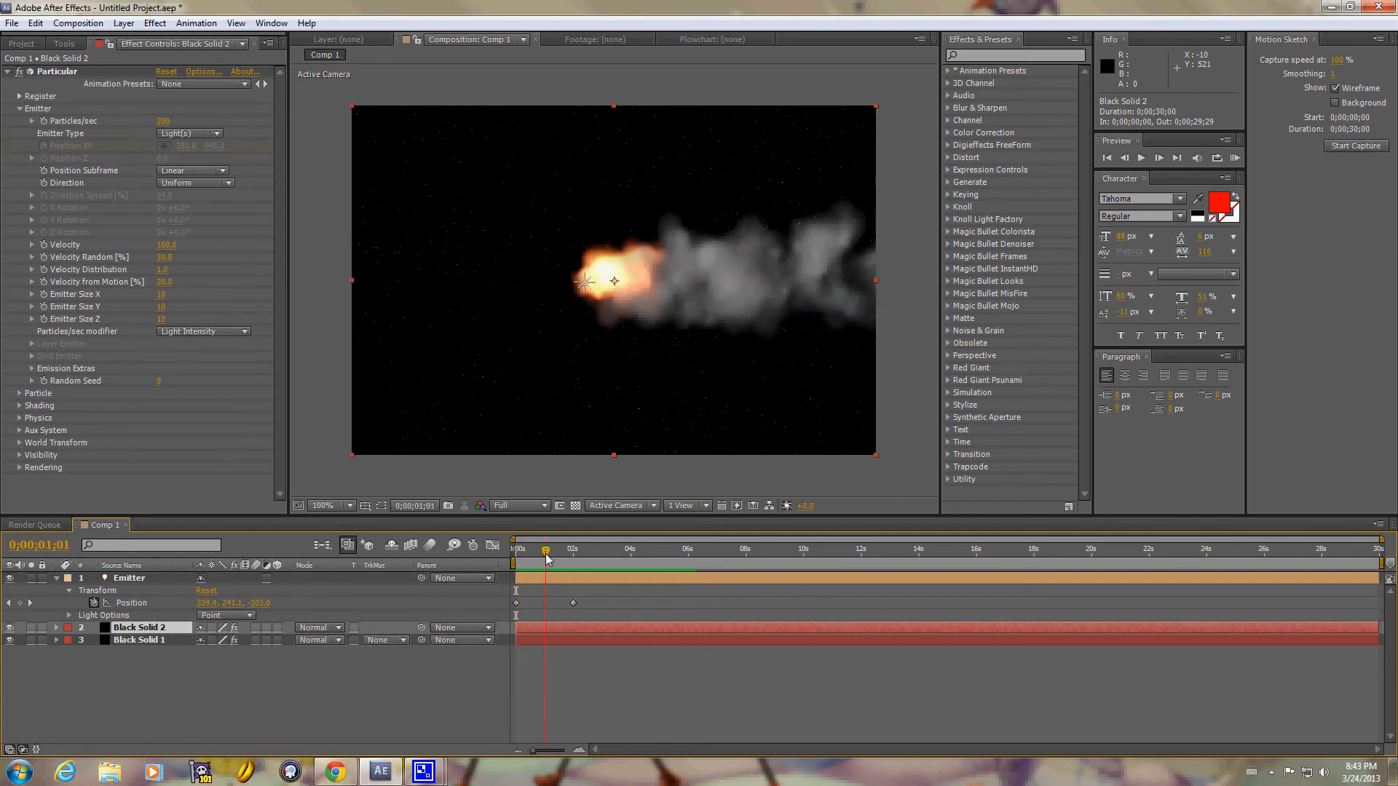
{"action": "left_click_drag", "start_coordinate": [162, 124], "coordinate": [138, 127]}
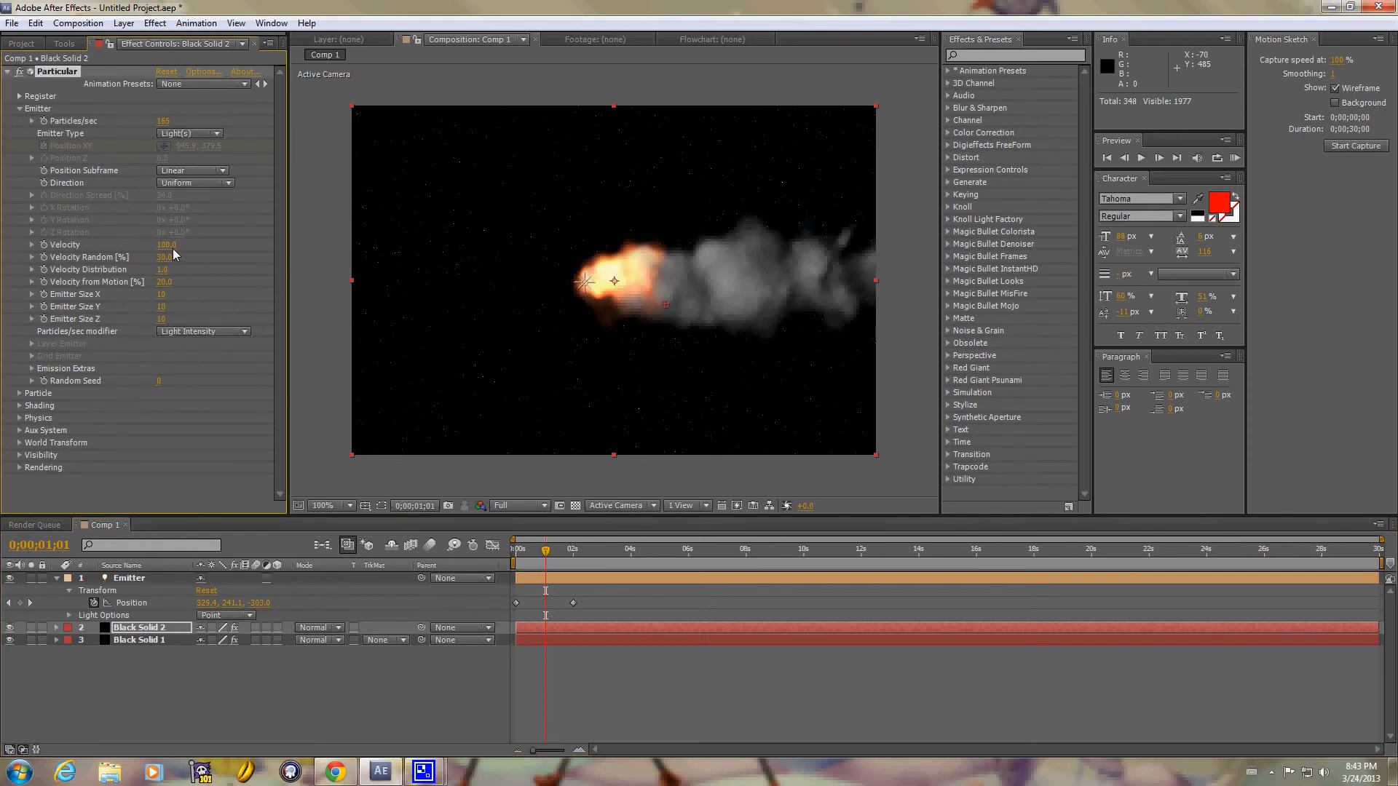
{"action": "mouse_move", "coordinate": [169, 247]}
{"action": "left_mouse_down"}
{"action": "mouse_move", "coordinate": [182, 247]}
{"action": "mouse_move", "coordinate": [164, 248]}
{"action": "left_mouse_up"}
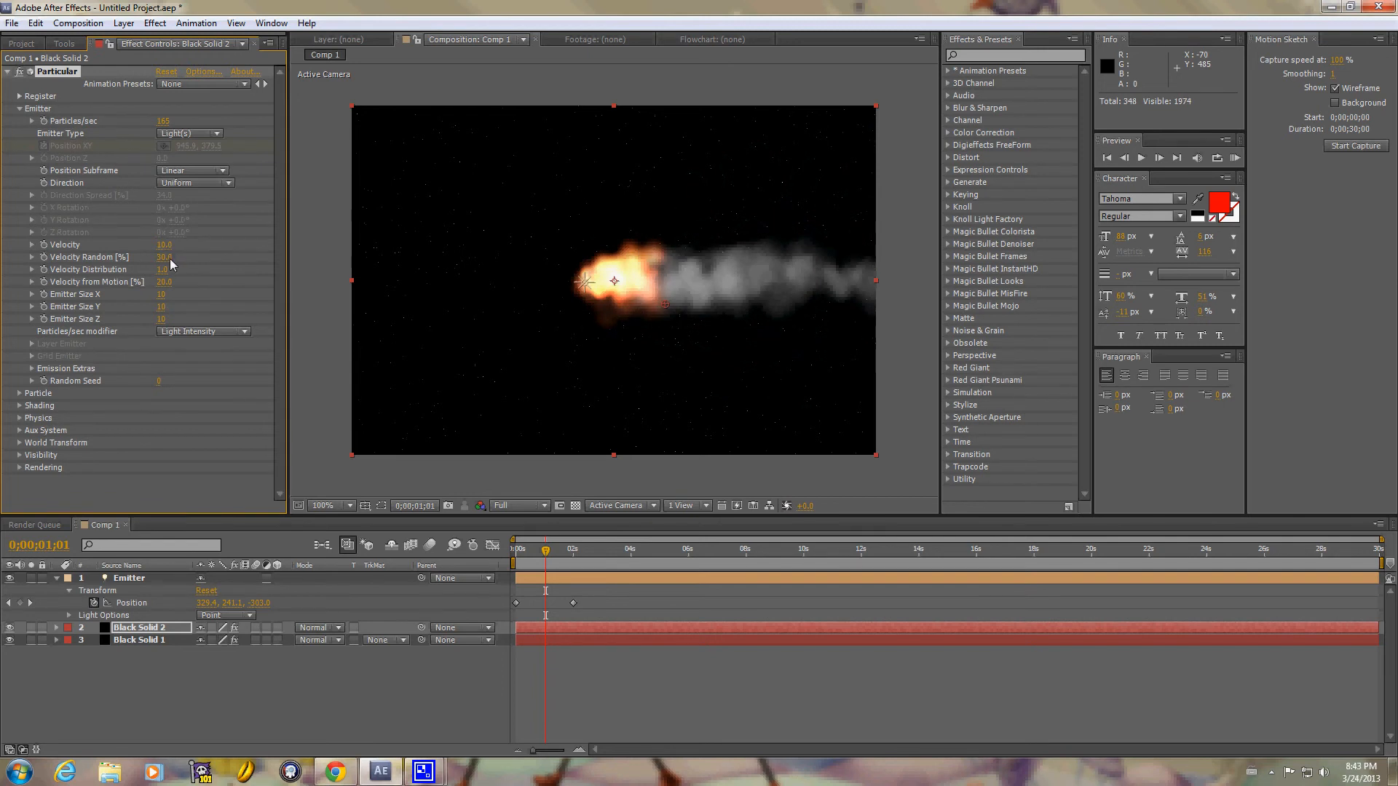
{"action": "left_click", "coordinate": [169, 251]}
{"action": "mouse_move", "coordinate": [548, 554]}
{"action": "left_mouse_down"}
{"action": "mouse_move", "coordinate": [519, 552]}
{"action": "mouse_move", "coordinate": [554, 555]}
{"action": "left_mouse_up"}
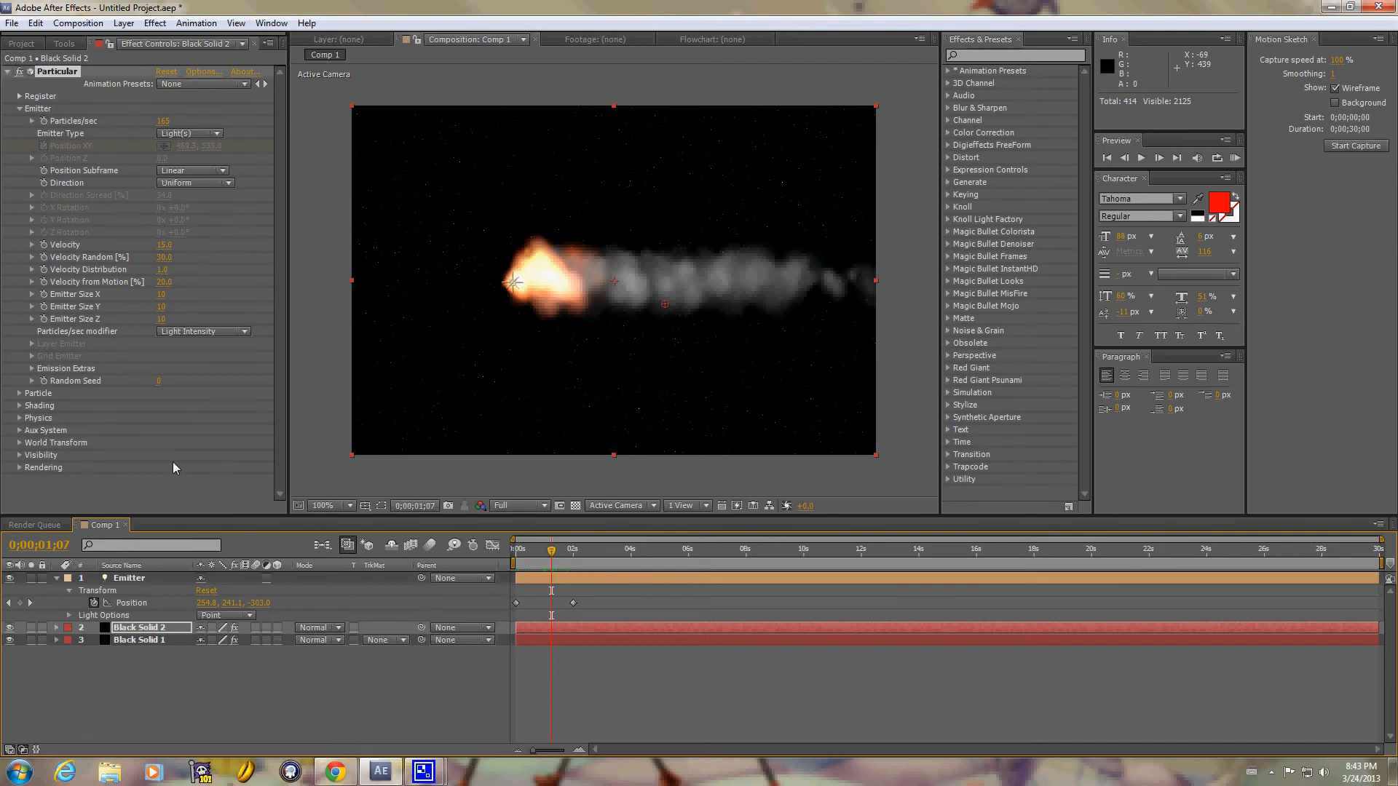
Set Particular's particle Size to 17, Size Random to 72 and Life Random to 57
{"action": "left_click", "coordinate": [20, 393]}
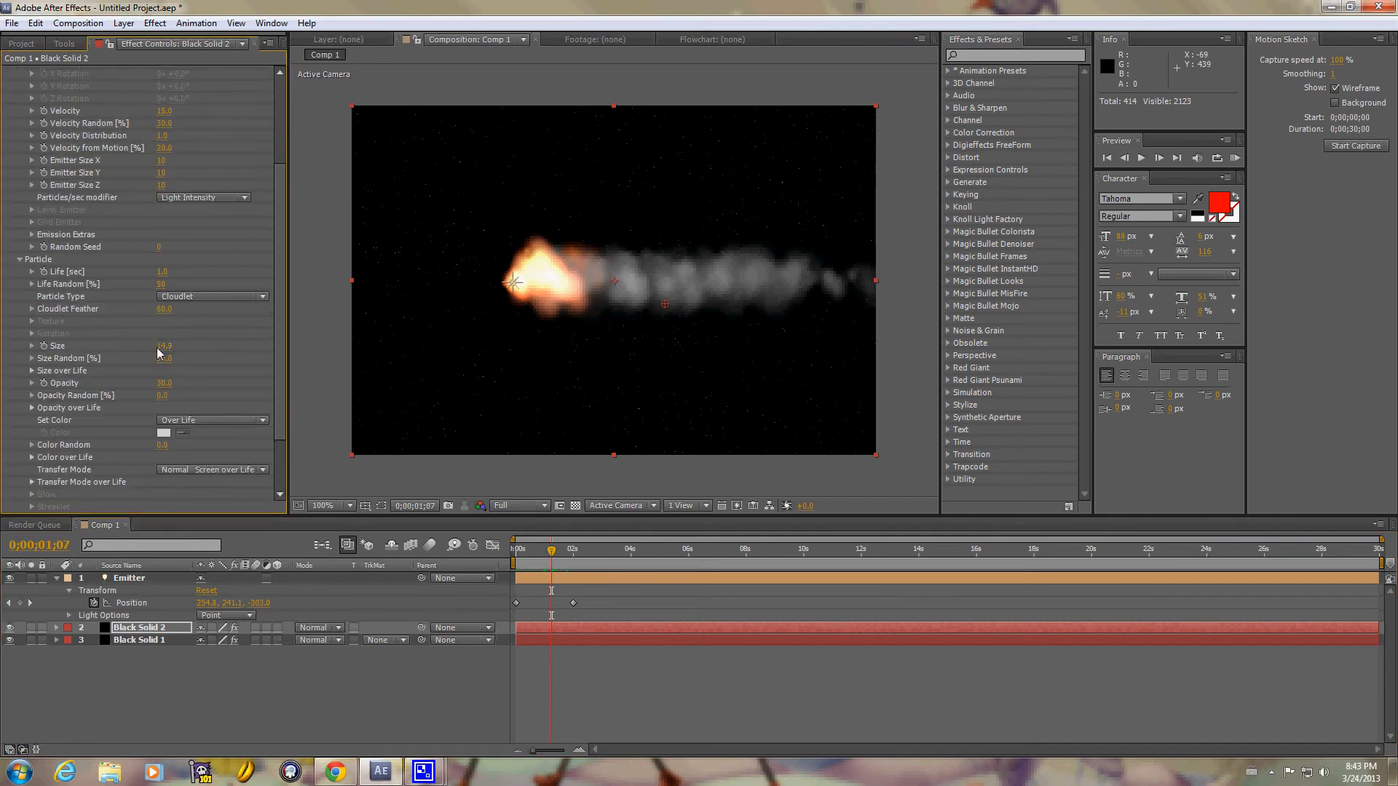
{"action": "left_click_drag", "start_coordinate": [159, 348], "coordinate": [164, 349]}
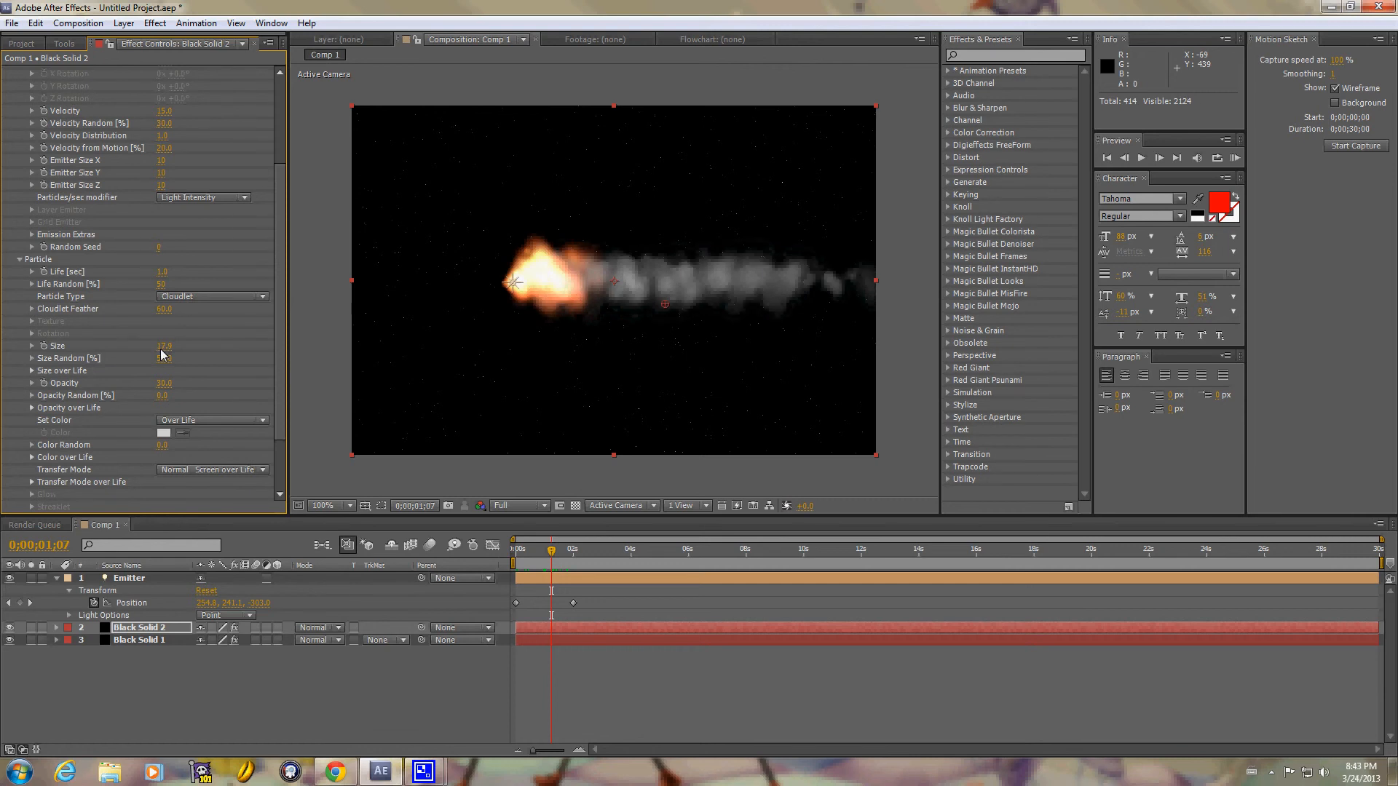
{"action": "left_click_drag", "start_coordinate": [164, 361], "coordinate": [179, 361]}
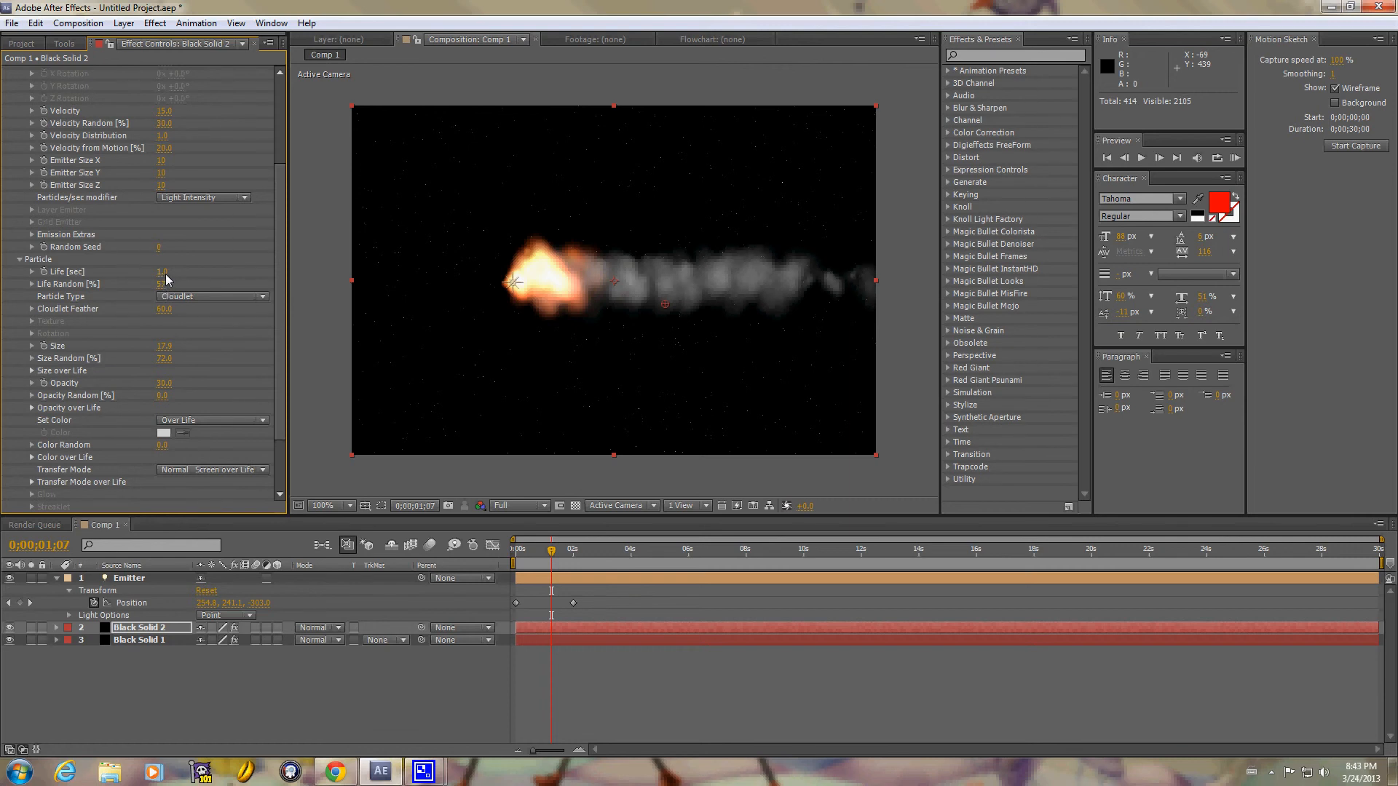
{"action": "key", "text": "Return"}
Preview the fireball with the adjusted particle settings from the start of the composition
{"action": "left_click_drag", "start_coordinate": [554, 558], "coordinate": [503, 571]}
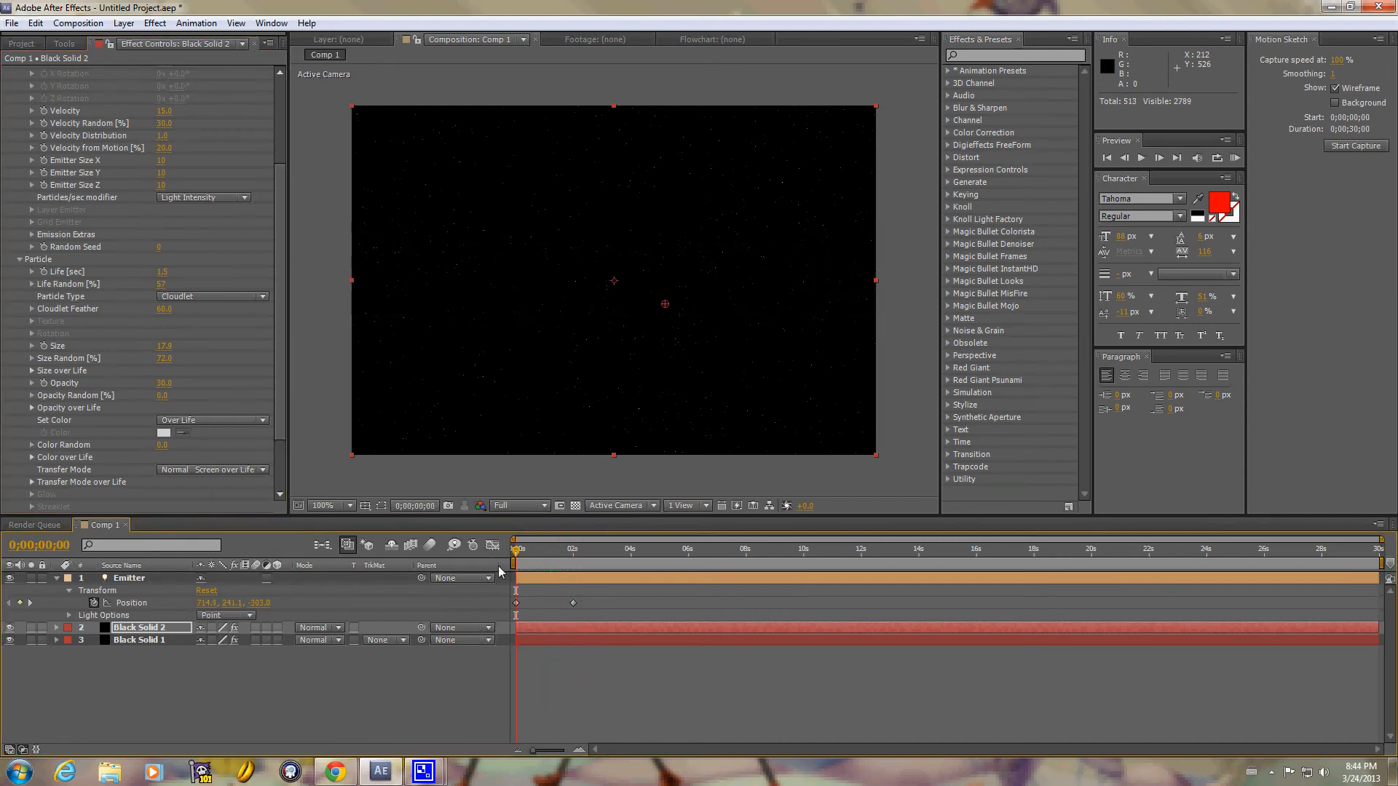
{"action": "key", "text": "space"}
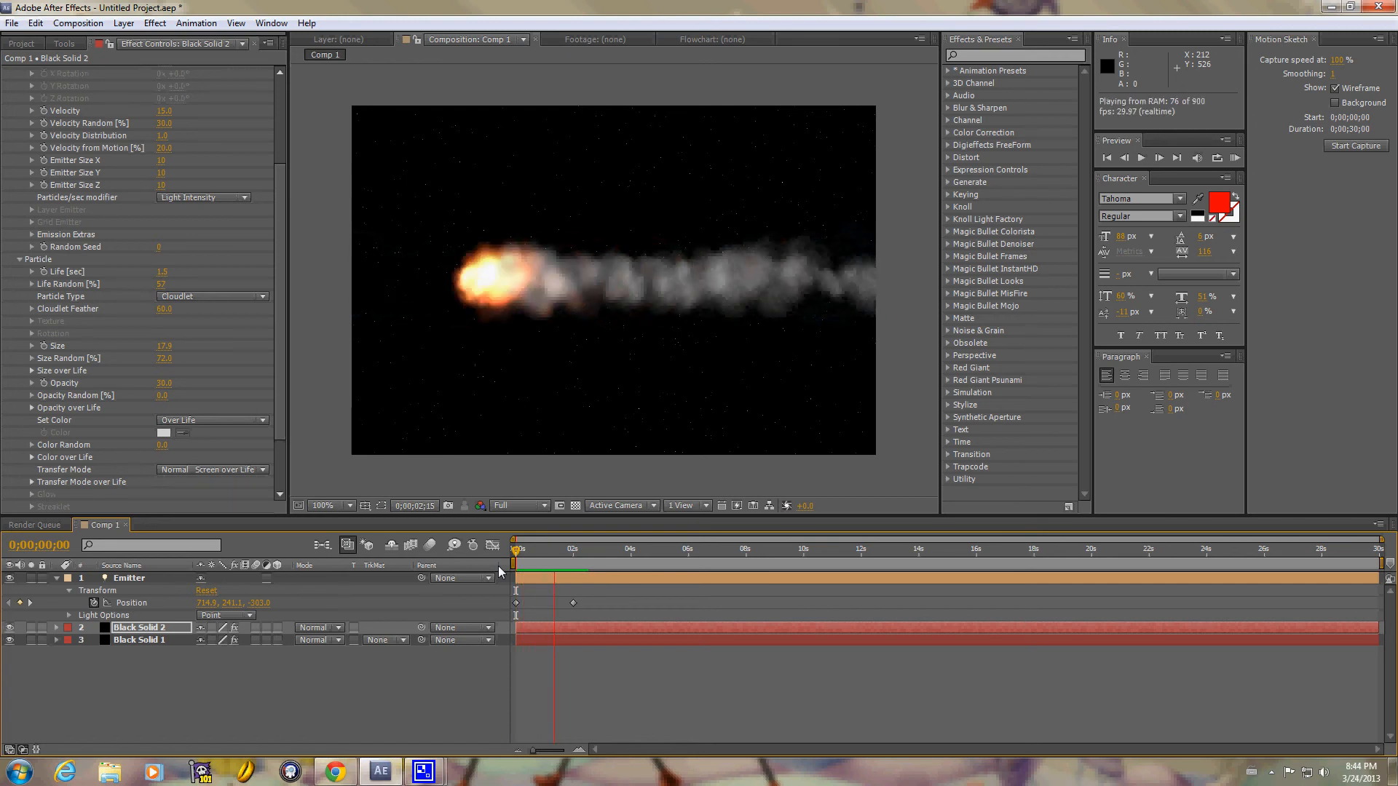
{"action": "key", "text": "space"}
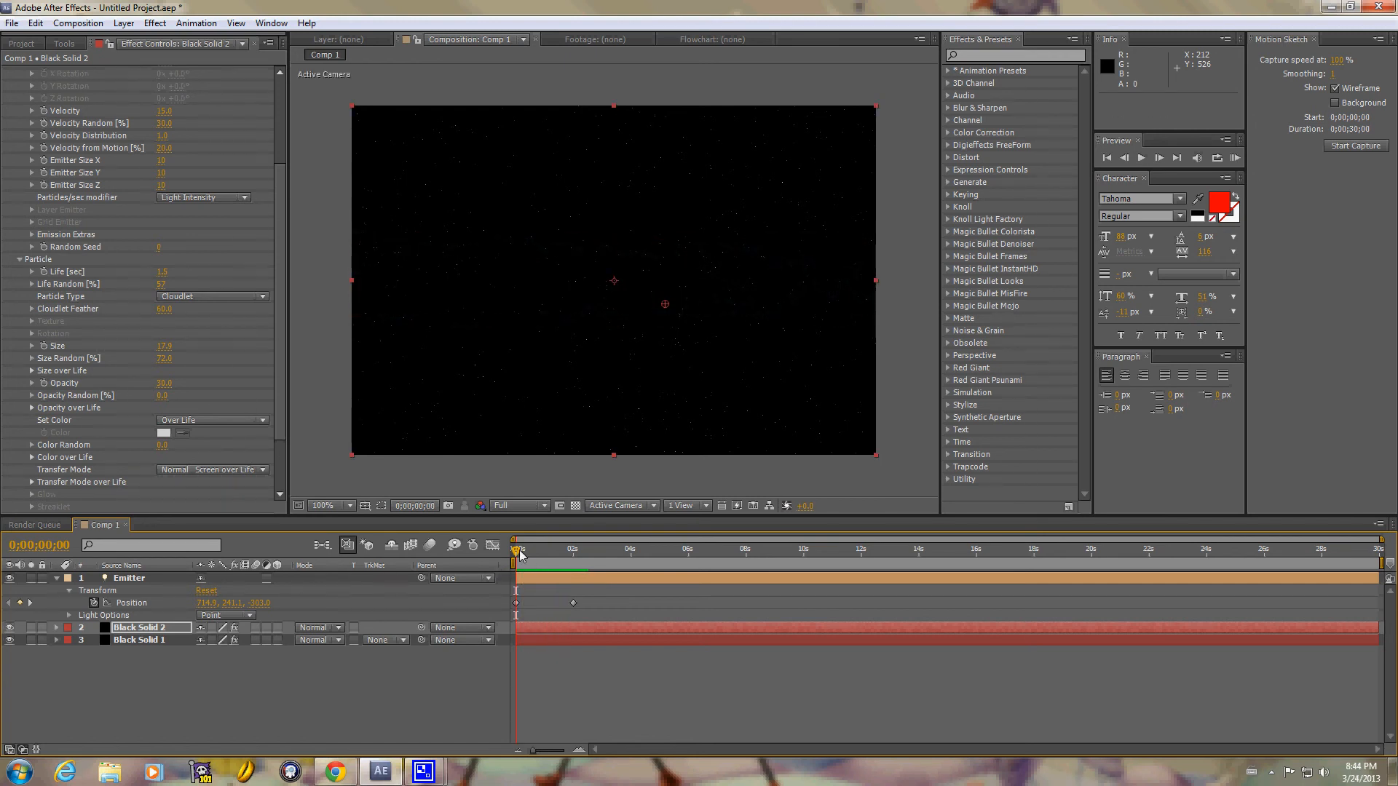
Keyframe the Emitter light's Position at 0;00;05;25 to send it back beyond the frame's right edge, at about X 1005
{"action": "left_click_drag", "start_coordinate": [554, 555], "coordinate": [623, 562]}
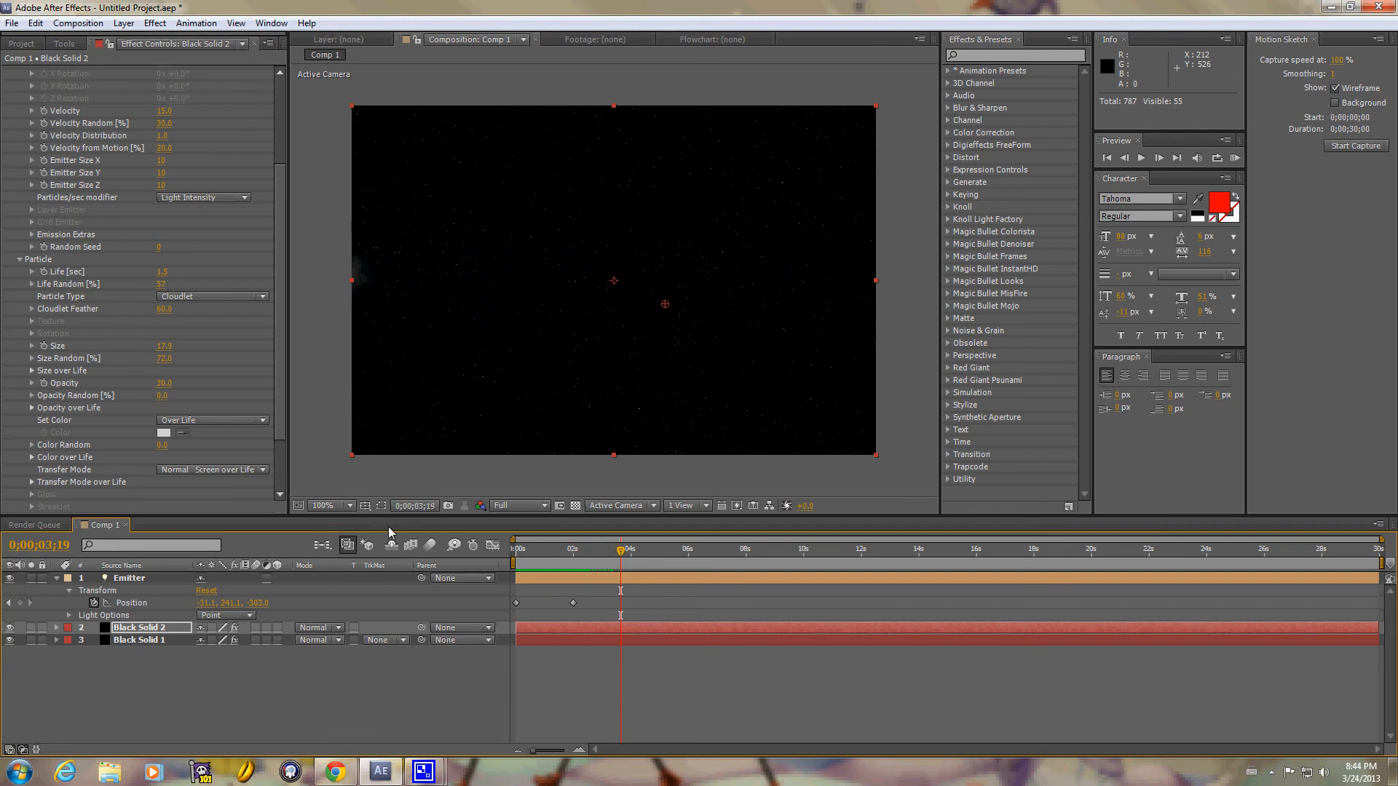
{"action": "left_click", "coordinate": [343, 510]}
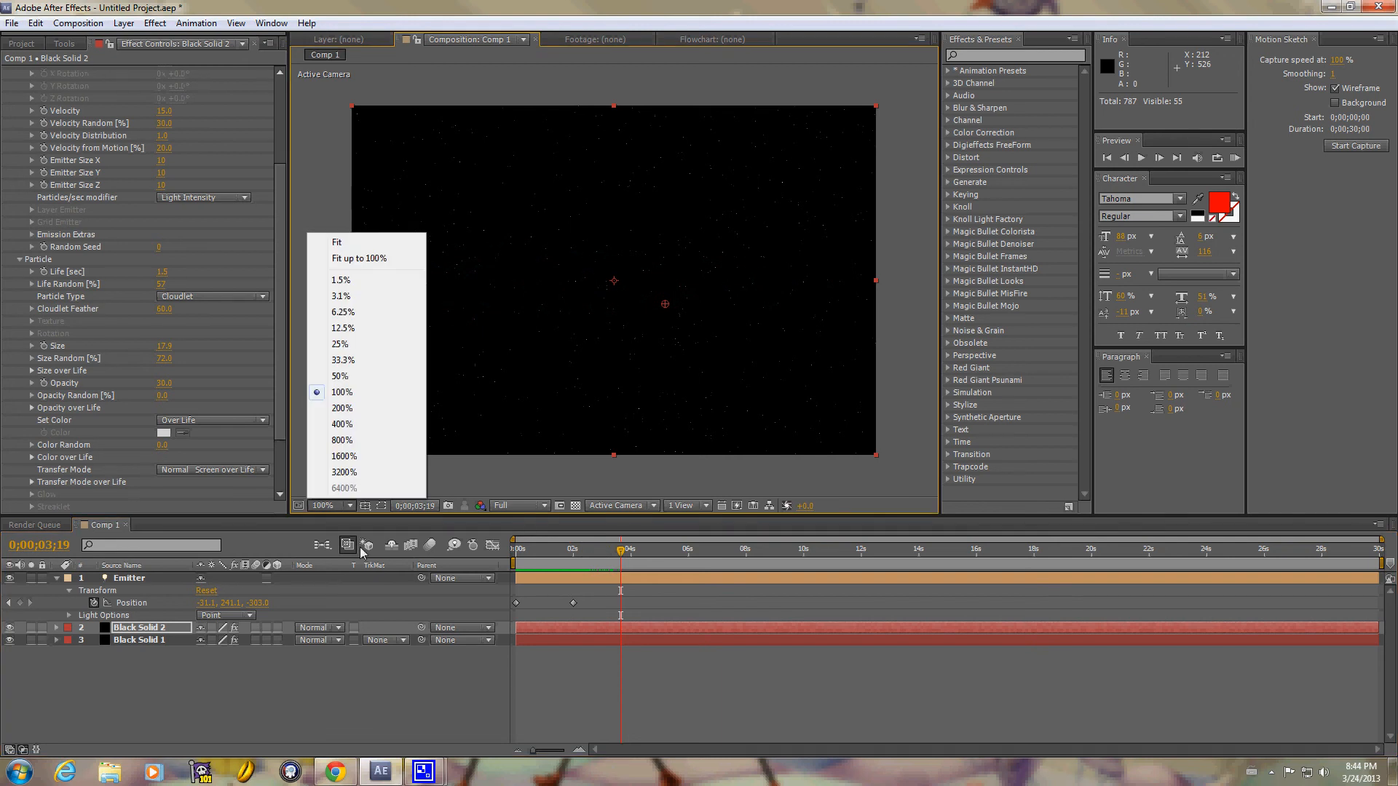
{"action": "left_click", "coordinate": [340, 376]}
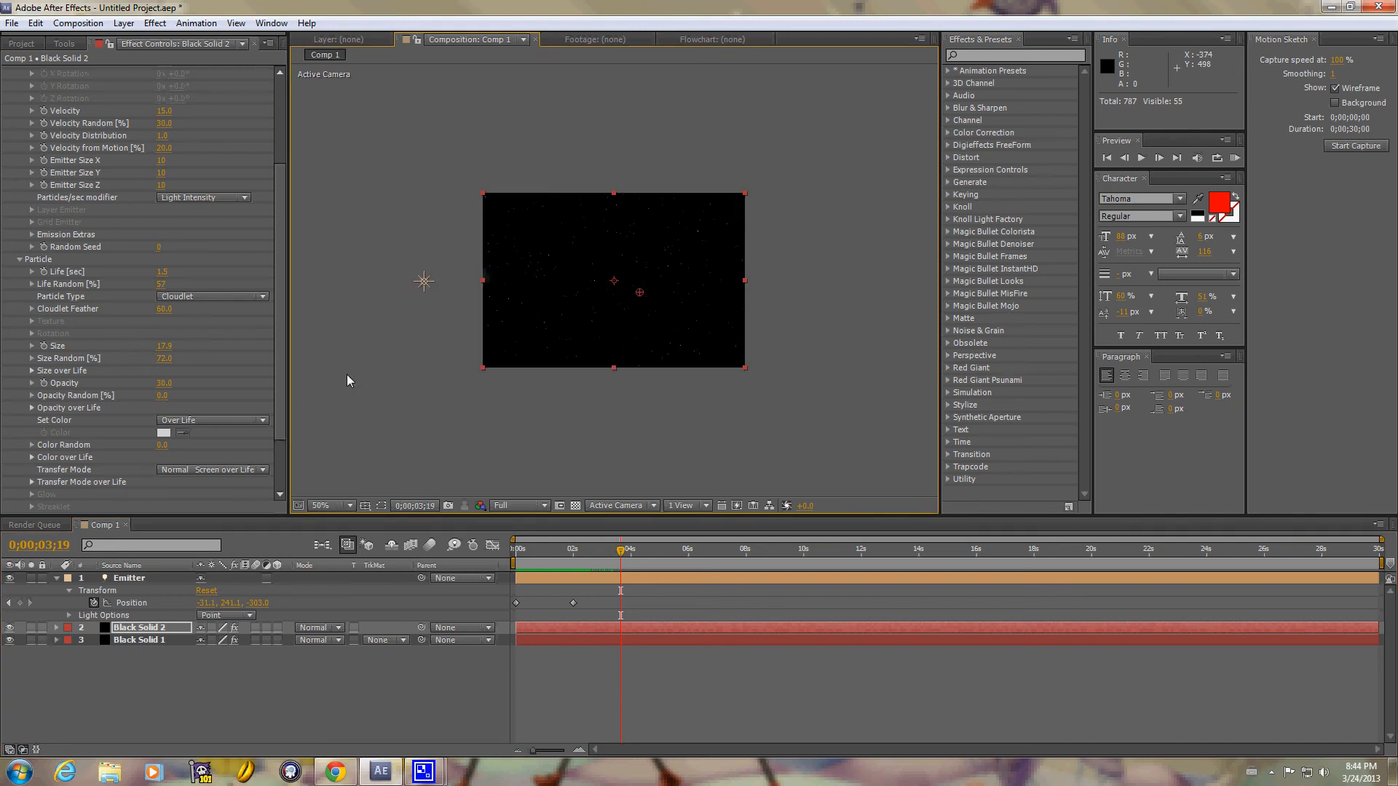
{"action": "left_click", "coordinate": [426, 285]}
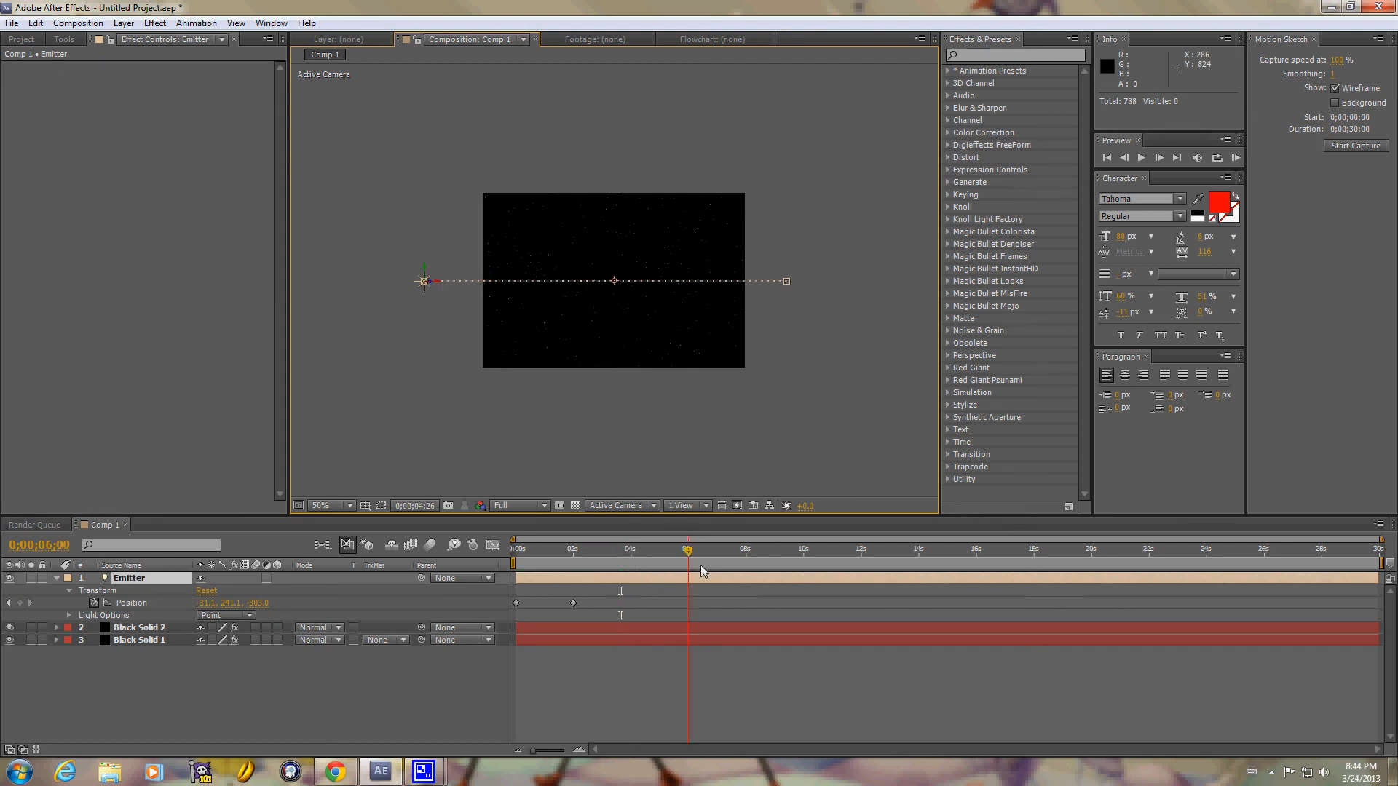
{"action": "left_click_drag", "start_coordinate": [703, 570], "coordinate": [684, 570]}
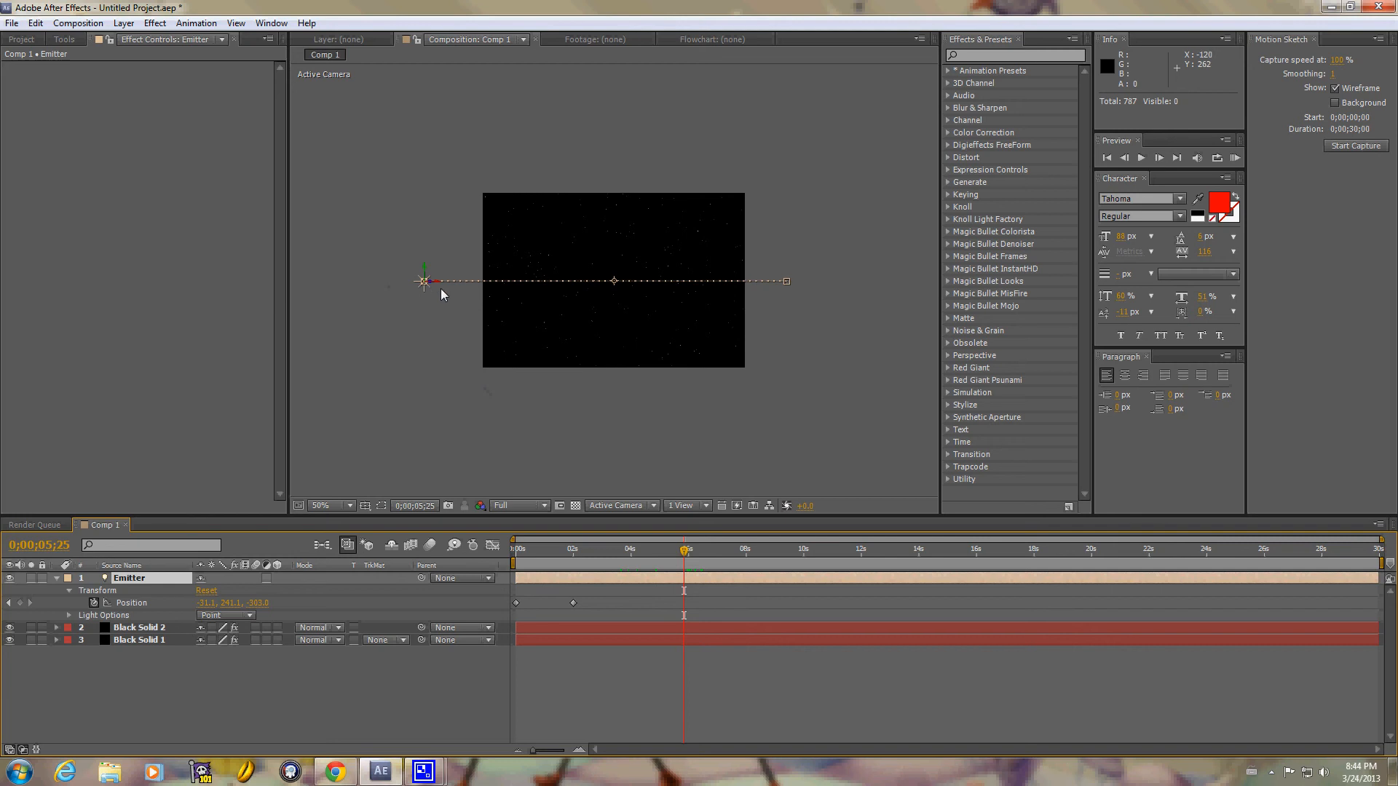
{"action": "left_click_drag", "start_coordinate": [439, 286], "coordinate": [814, 281]}
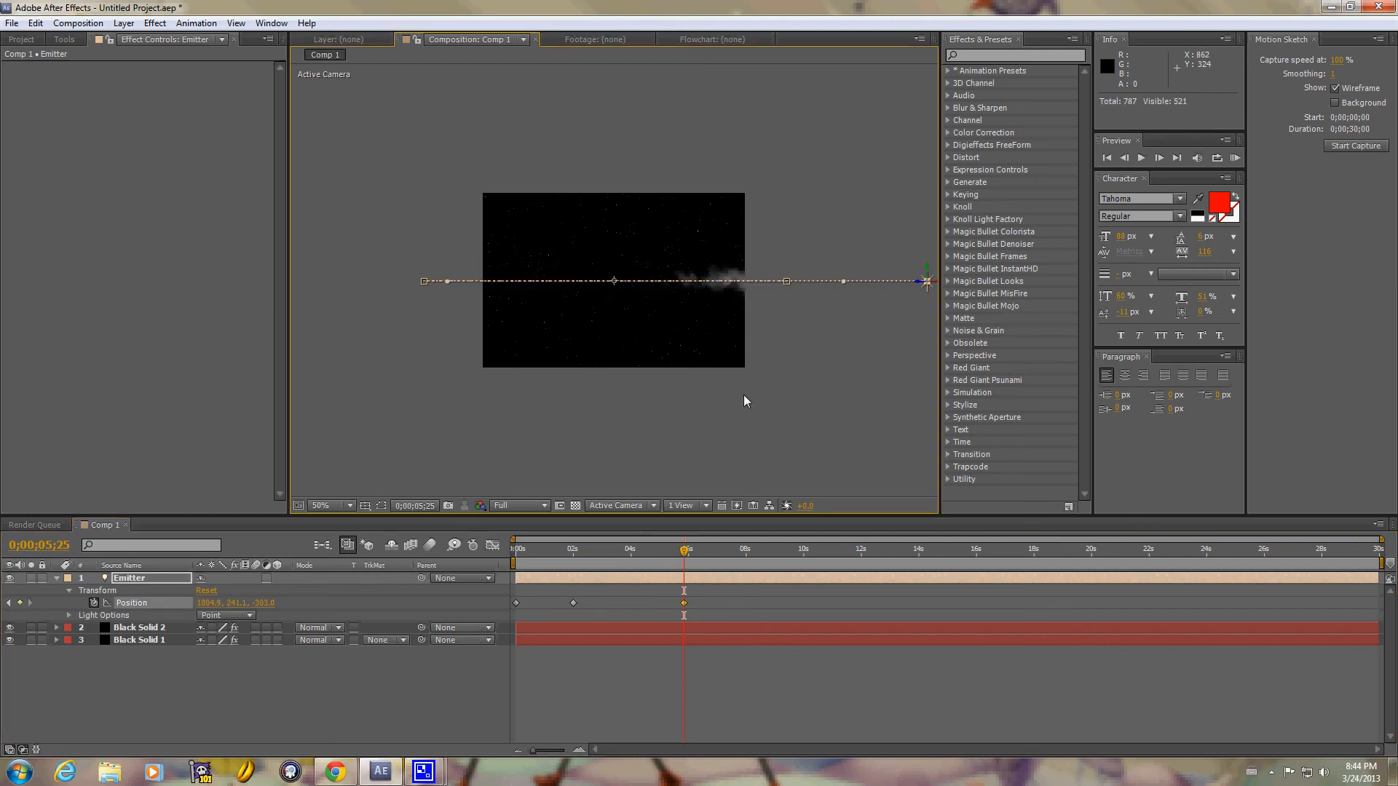
Preview the fireball's return pass from 0;00;00;00 with the composition viewed at 100%
{"action": "left_click_drag", "start_coordinate": [682, 556], "coordinate": [506, 560]}
{"action": "left_click", "coordinate": [345, 508]}
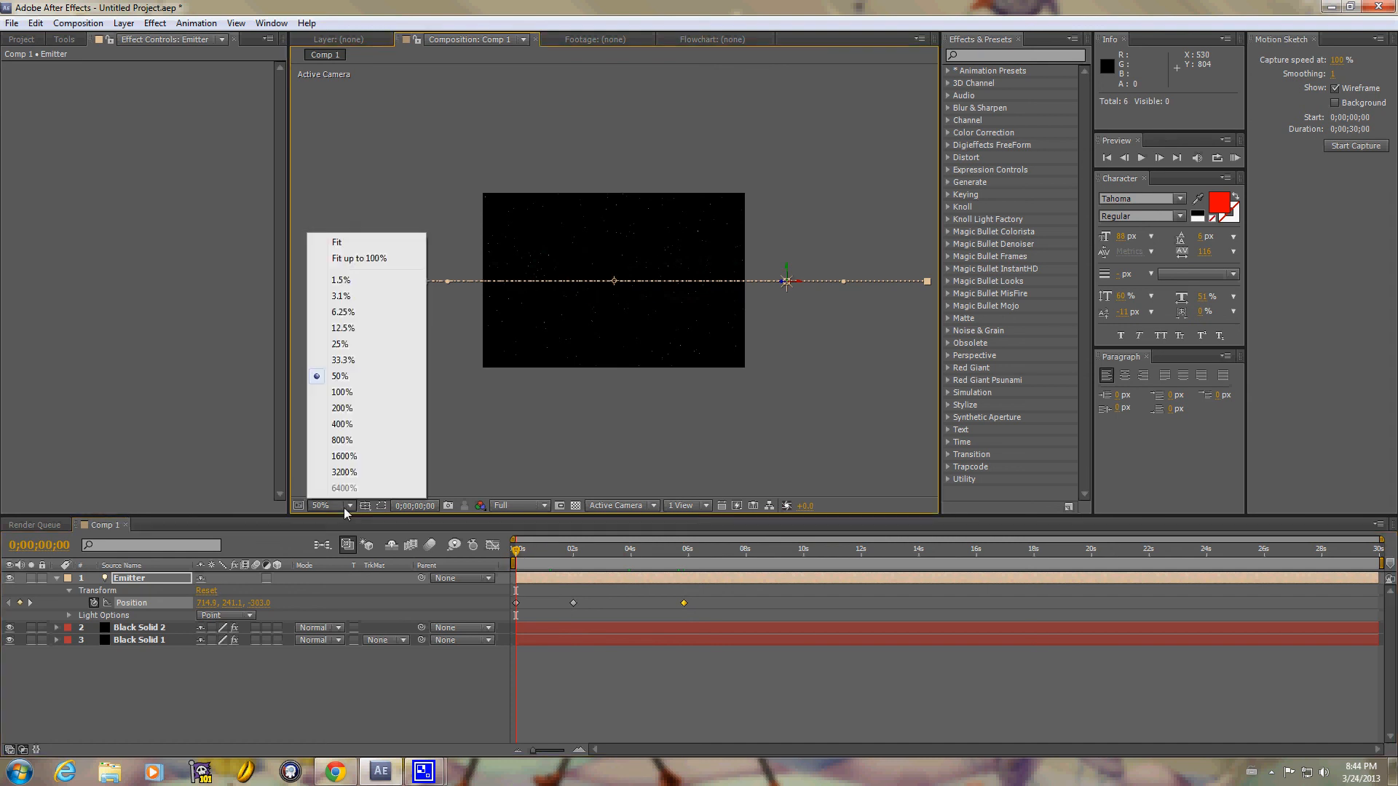
{"action": "left_click", "coordinate": [357, 397]}
{"action": "key", "text": "KP_0"}
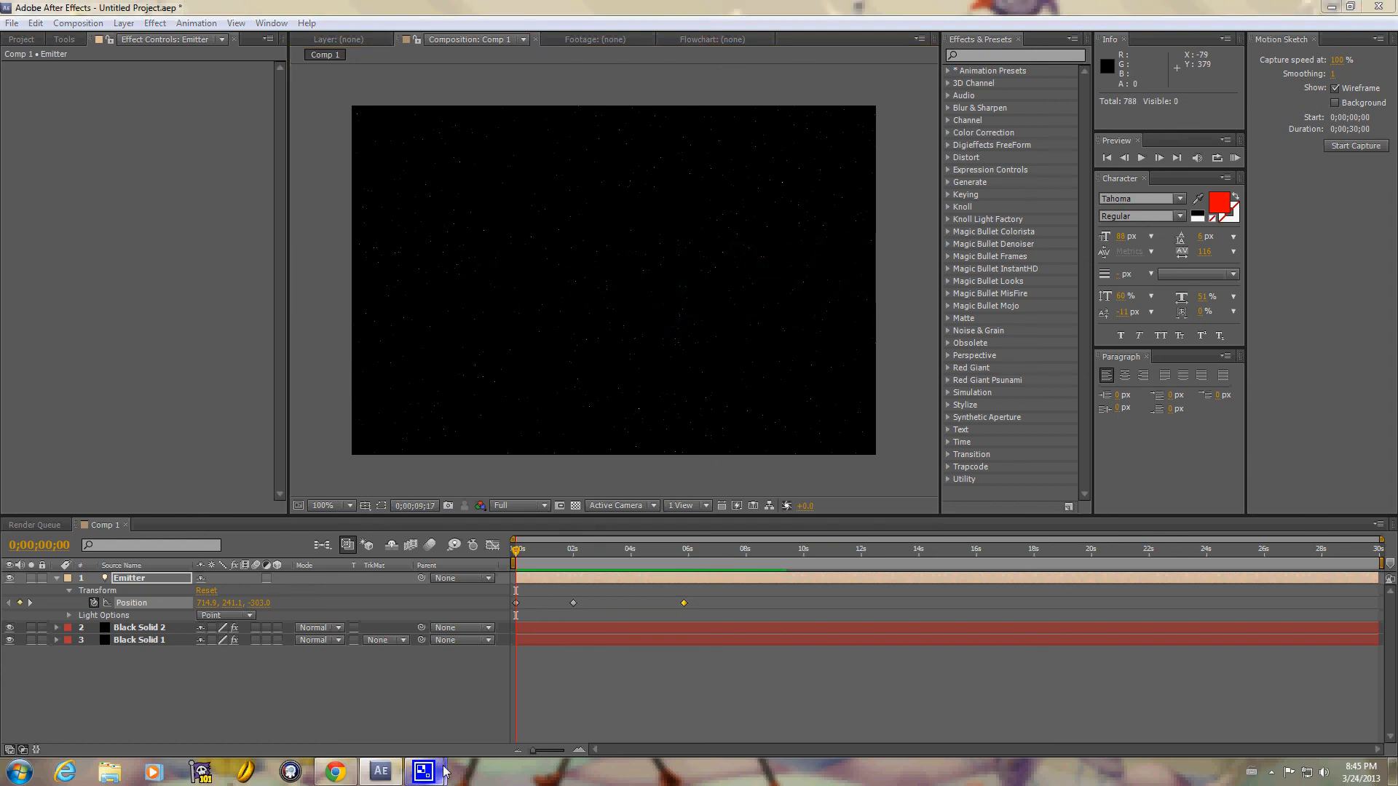
{"action": "mouse_move", "coordinate": [424, 770]}
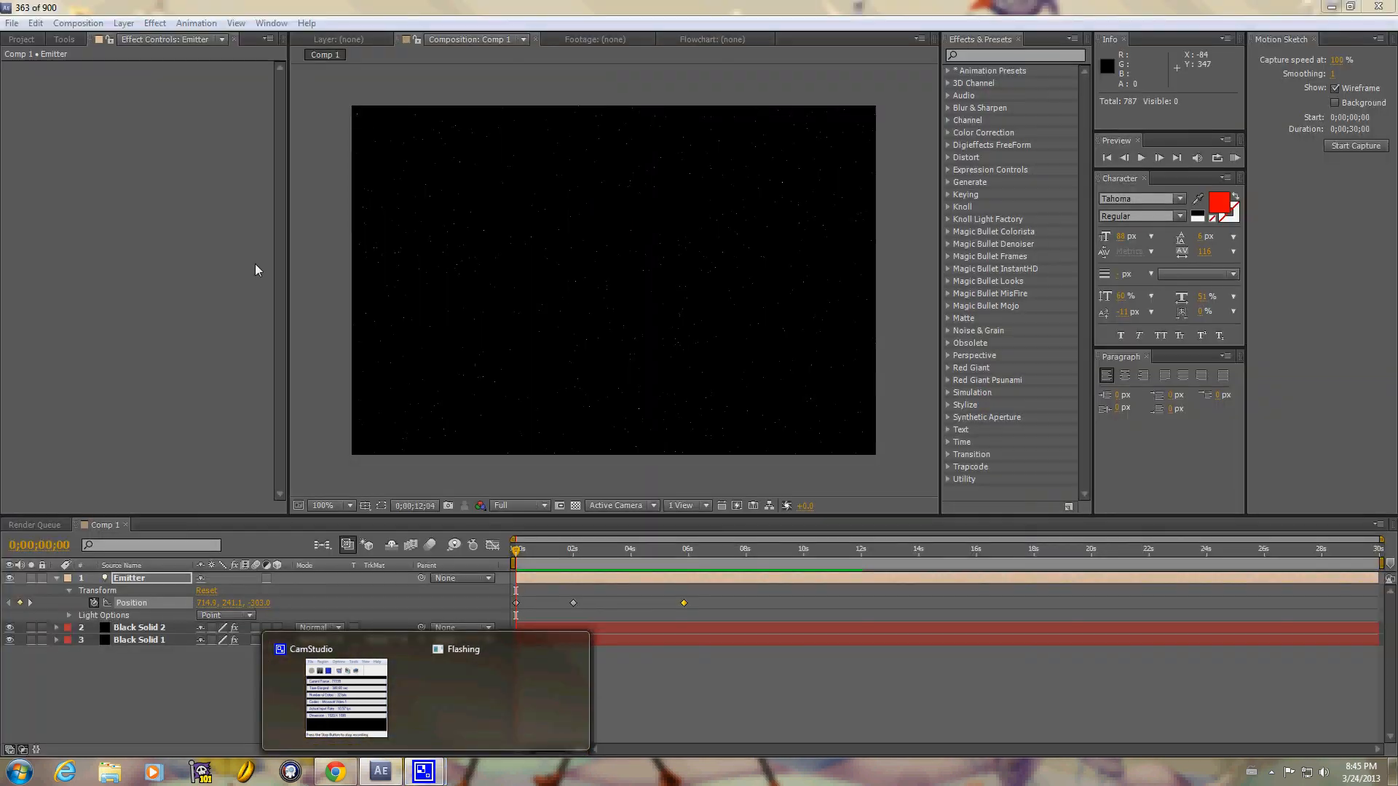
{"action": "left_click", "coordinate": [334, 644]}
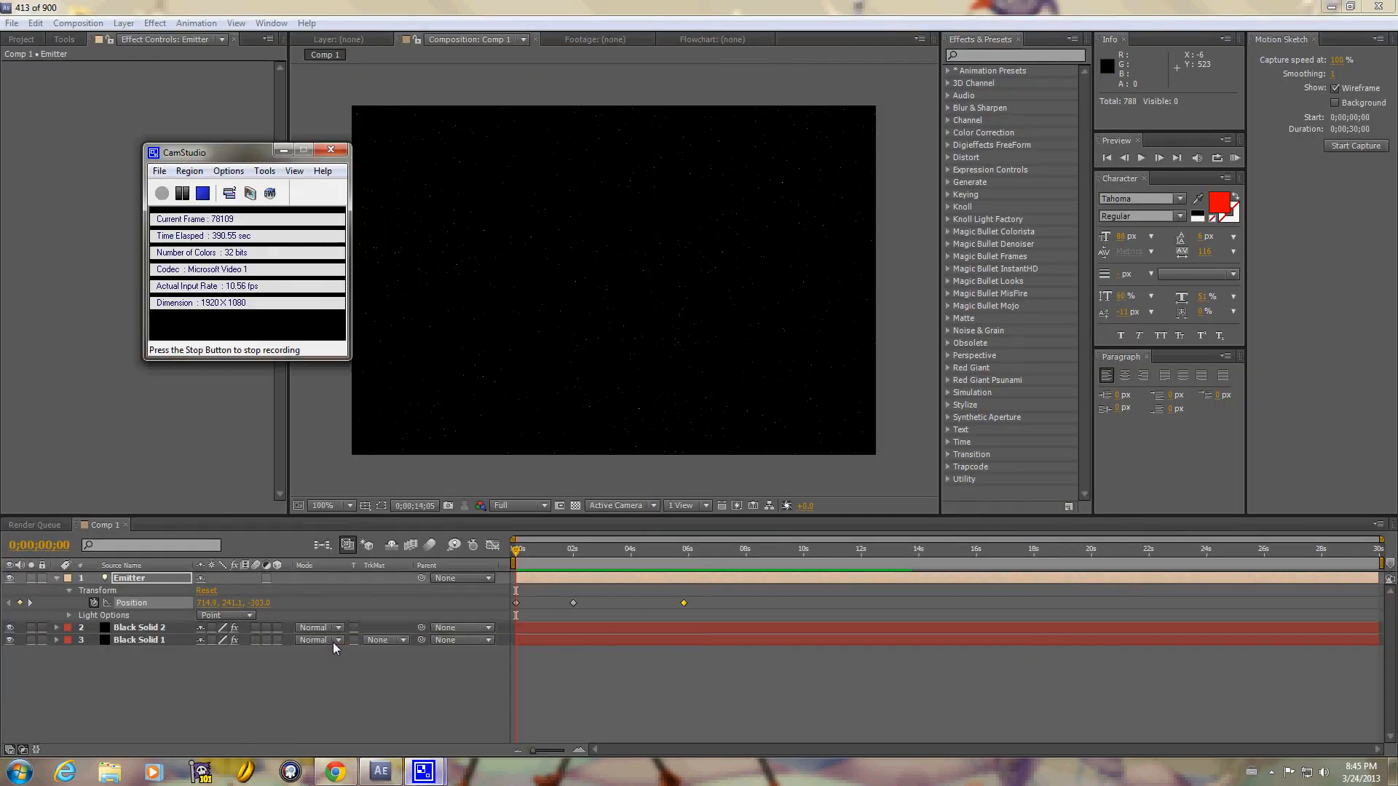